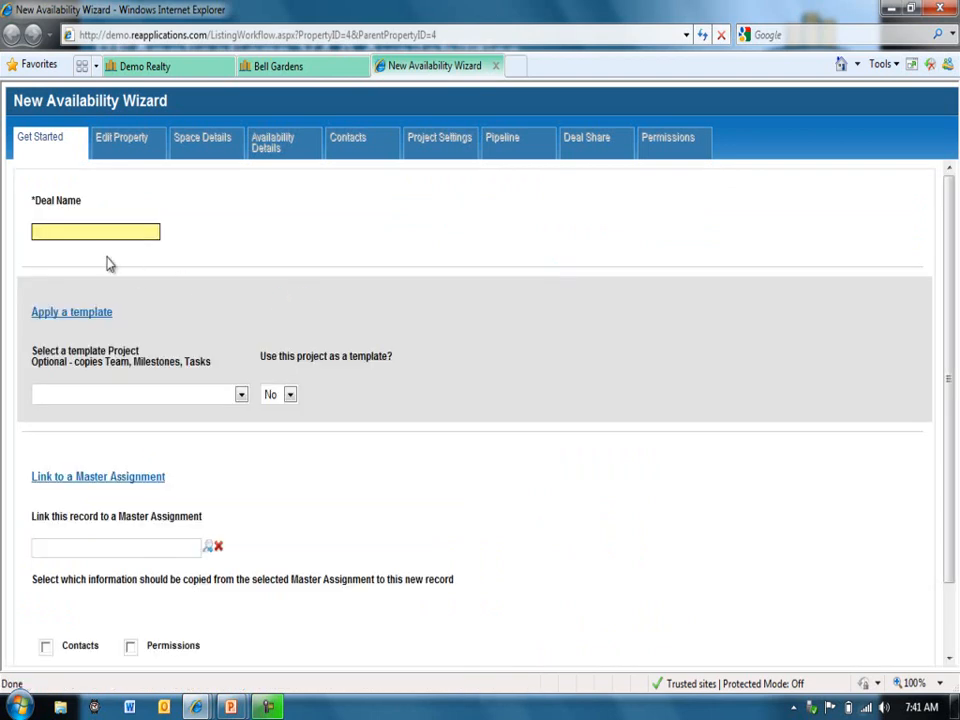
Step: Name the deal with the previously used East Florence listing title and continue to the property details, leaving template and master assignment blank
left_click(62, 231)
type("Lis")
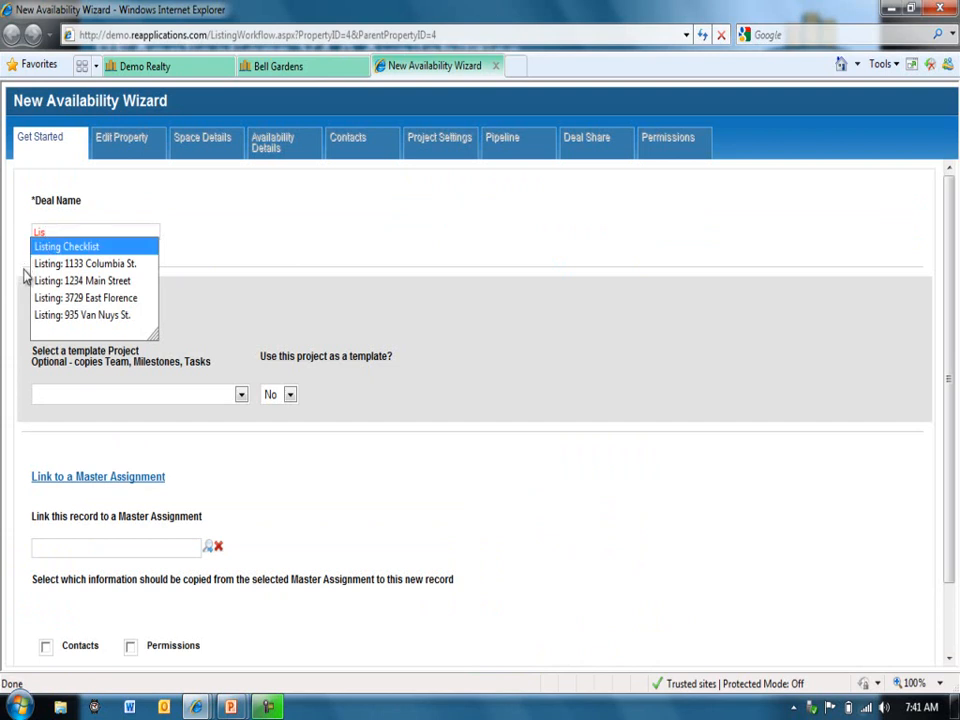
left_click(63, 298)
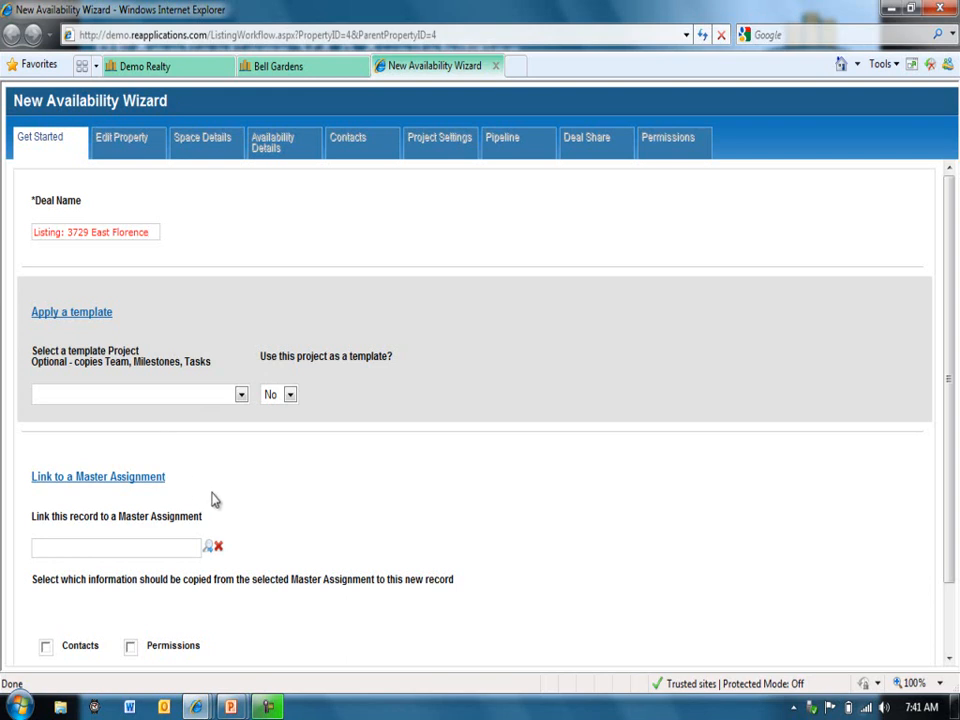
scroll(210, 499, "down", 2)
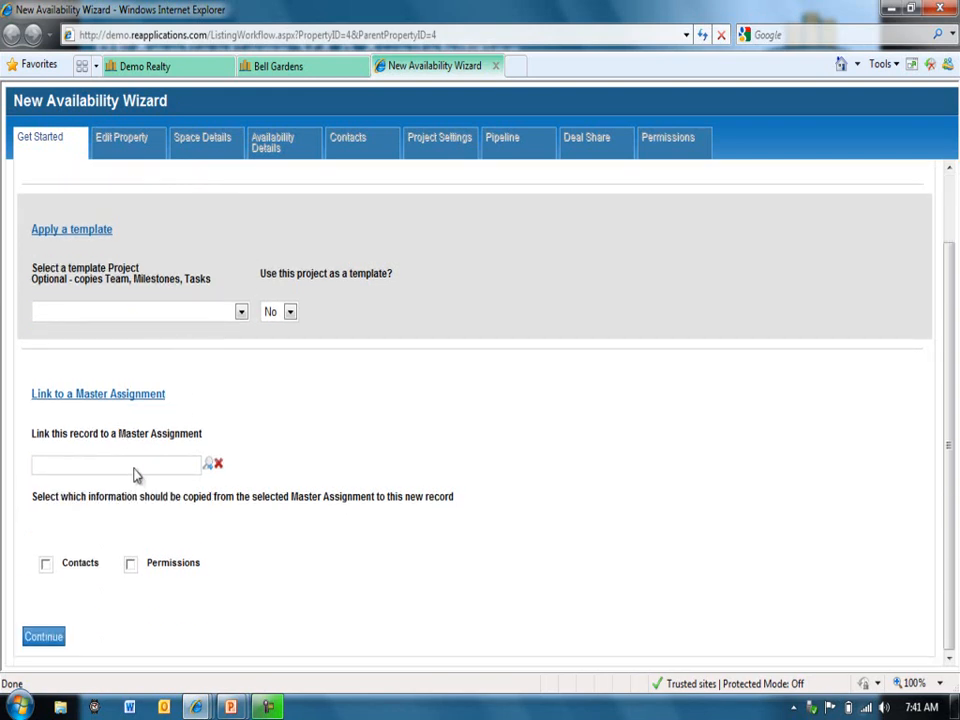
left_click(38, 639)
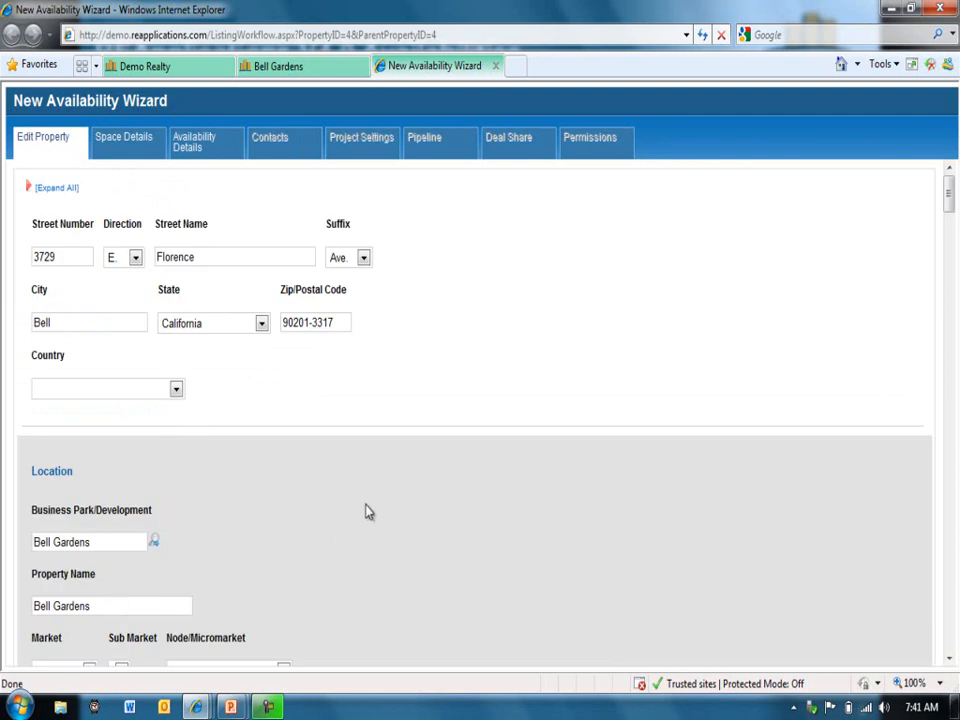
Step: Review the existing property record from address and location through building, parking and financing, and continue to the space details
scroll(345, 515, "down", 5)
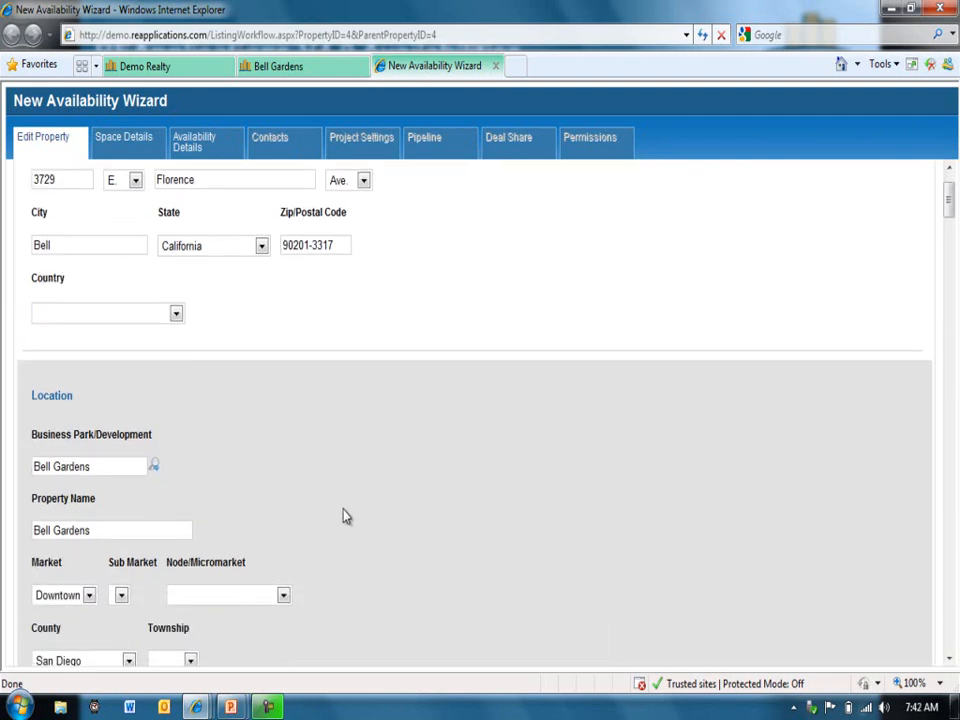
scroll(345, 520, "up", 5)
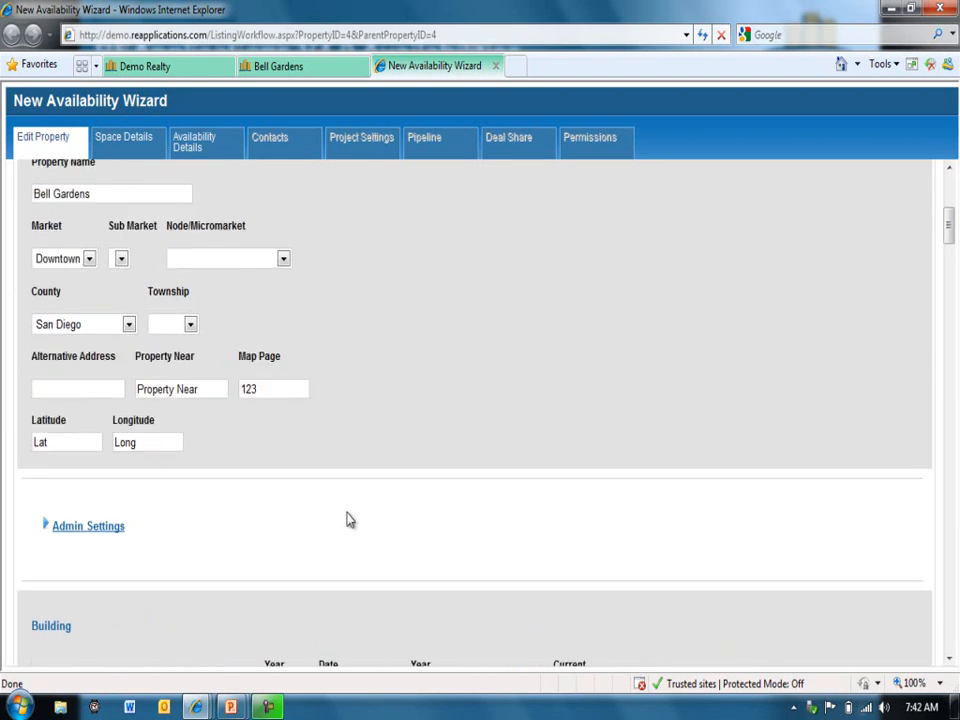
scroll(347, 521, "down", 10)
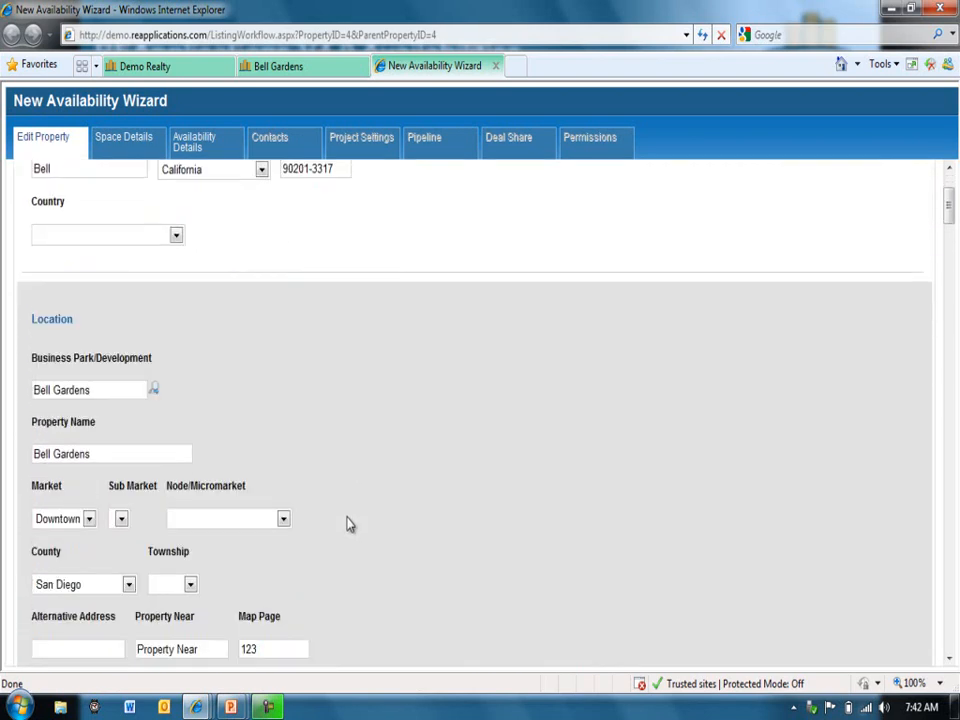
scroll(351, 530, "down", 15)
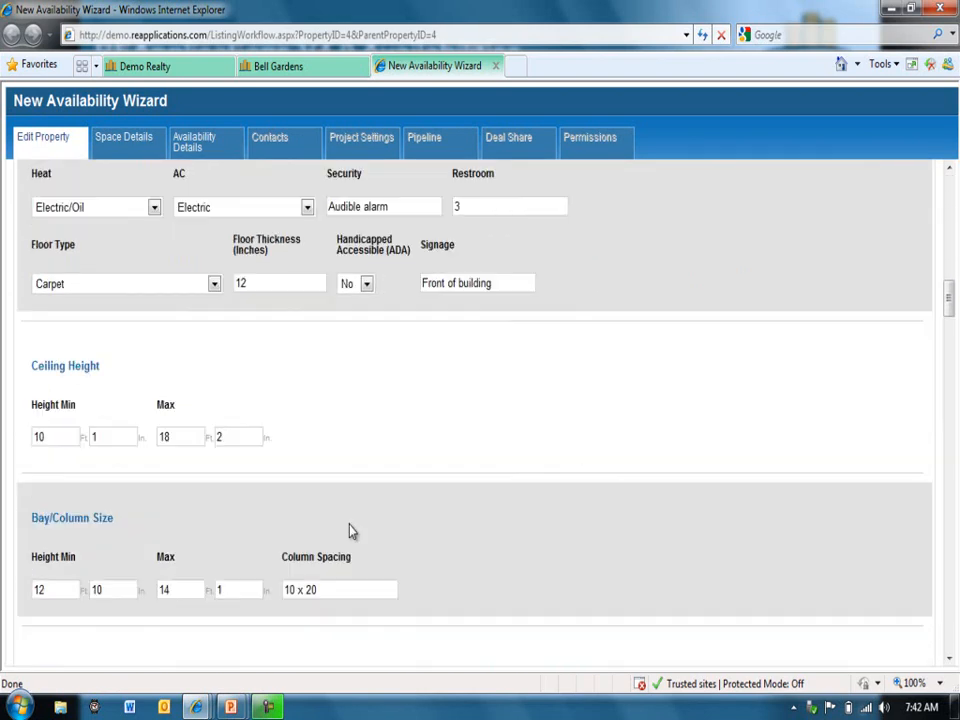
scroll(352, 530, "down", 15)
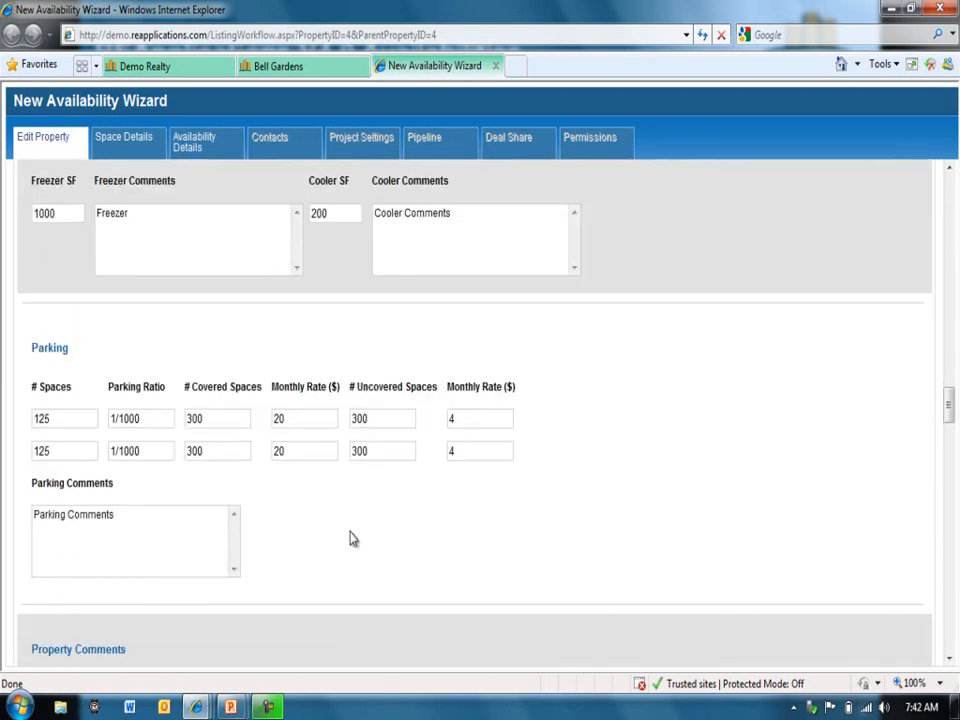
scroll(352, 546, "down", 12)
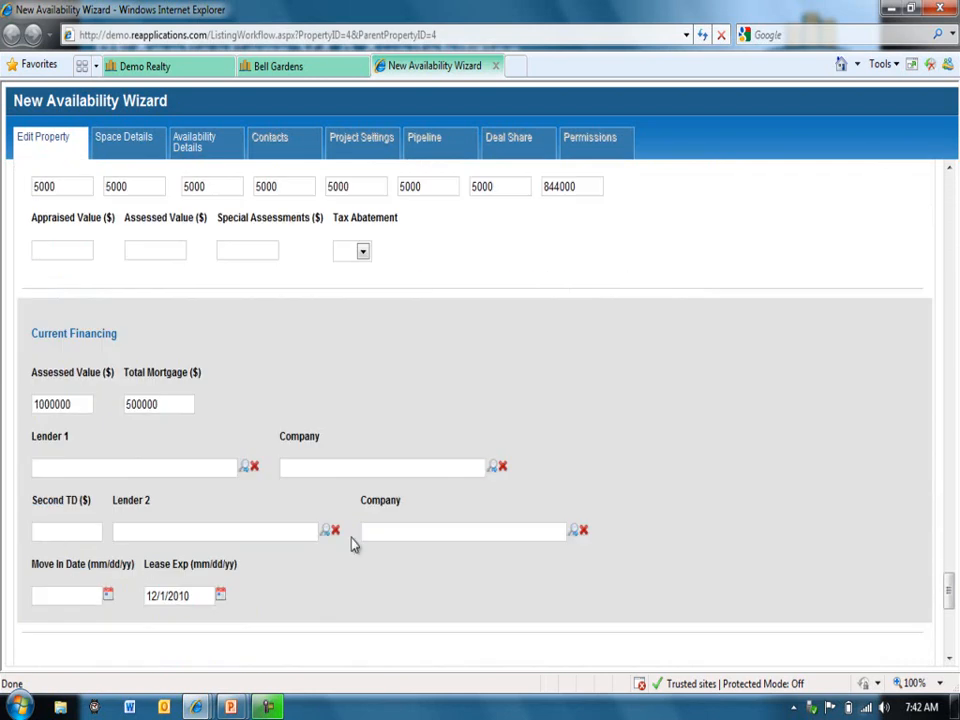
left_click(45, 637)
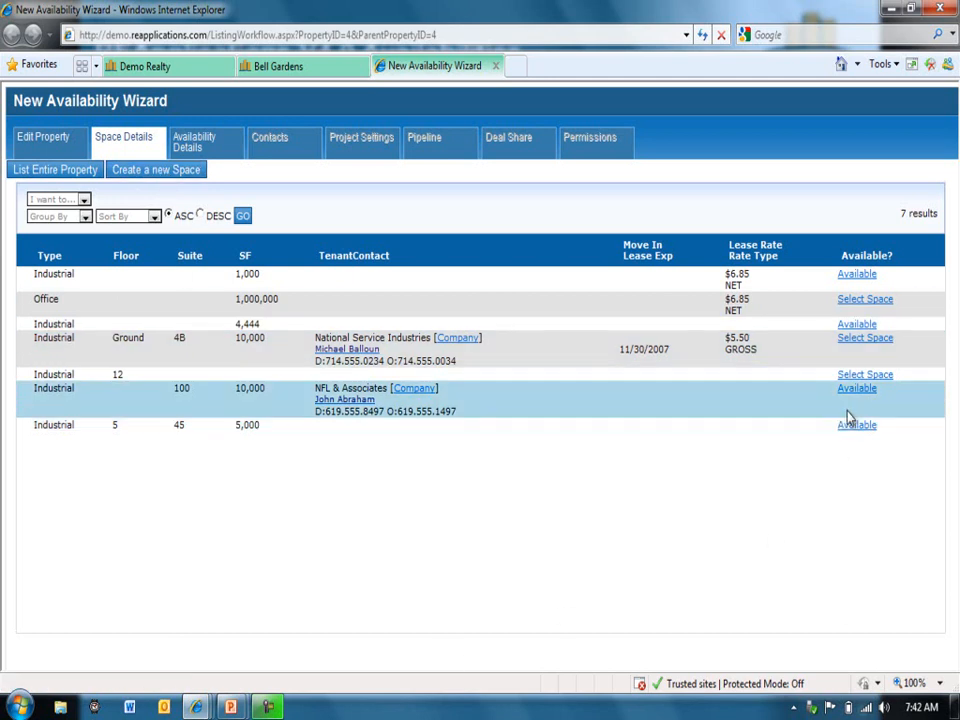
Step: Select the industrial space on floor 12 for the listing, review its availability details and continue to the contacts
left_click(857, 377)
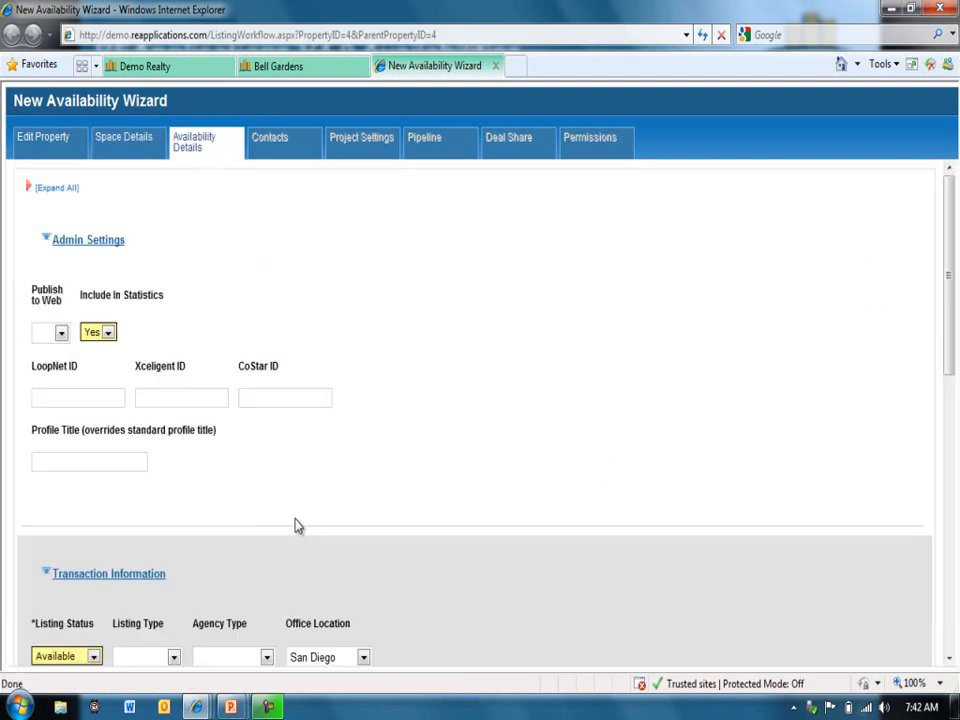
scroll(296, 527, "down", 5)
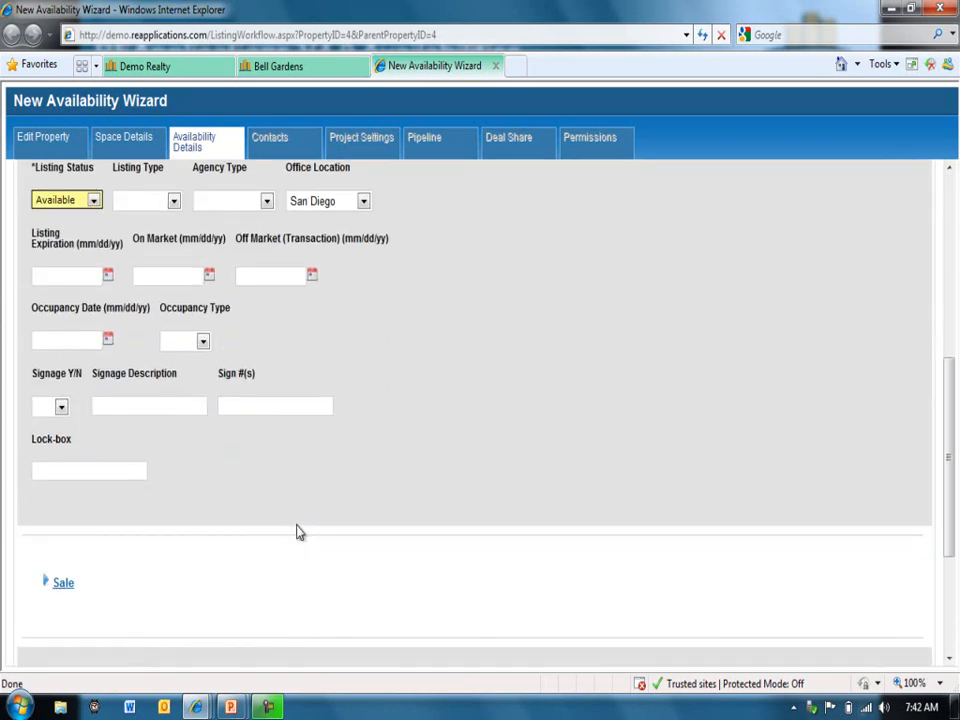
scroll(302, 529, "up", 1)
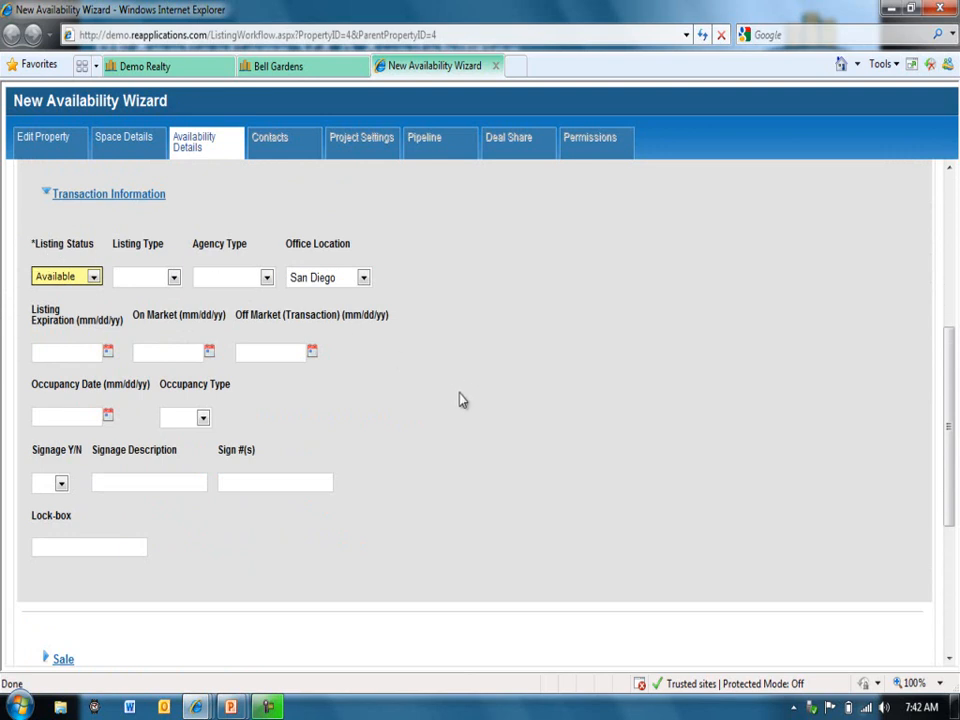
scroll(460, 399, "down", 5)
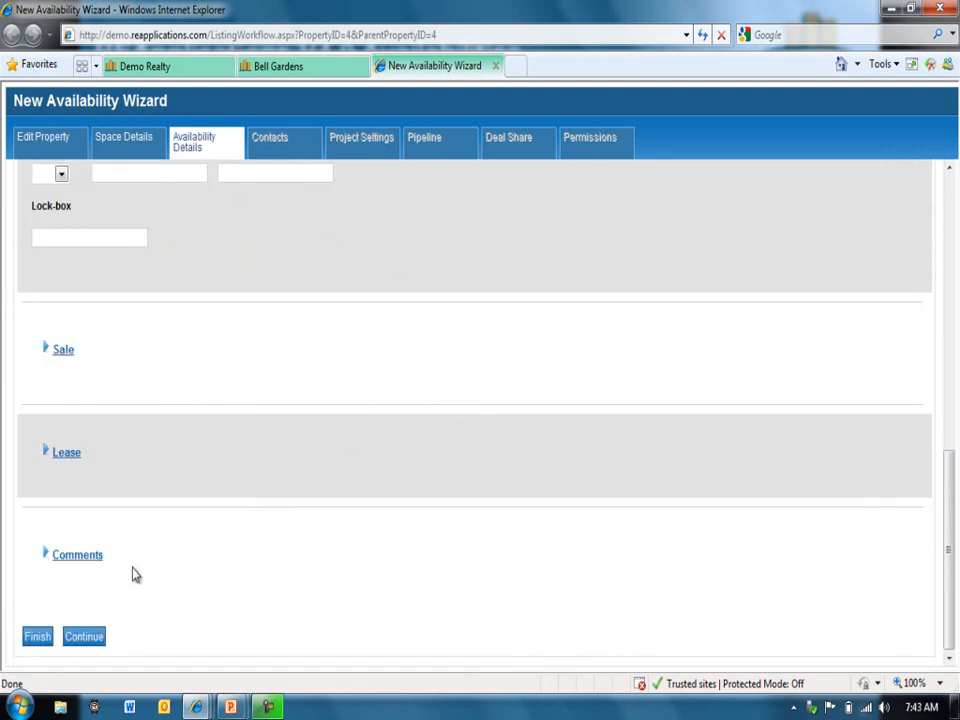
left_click(85, 638)
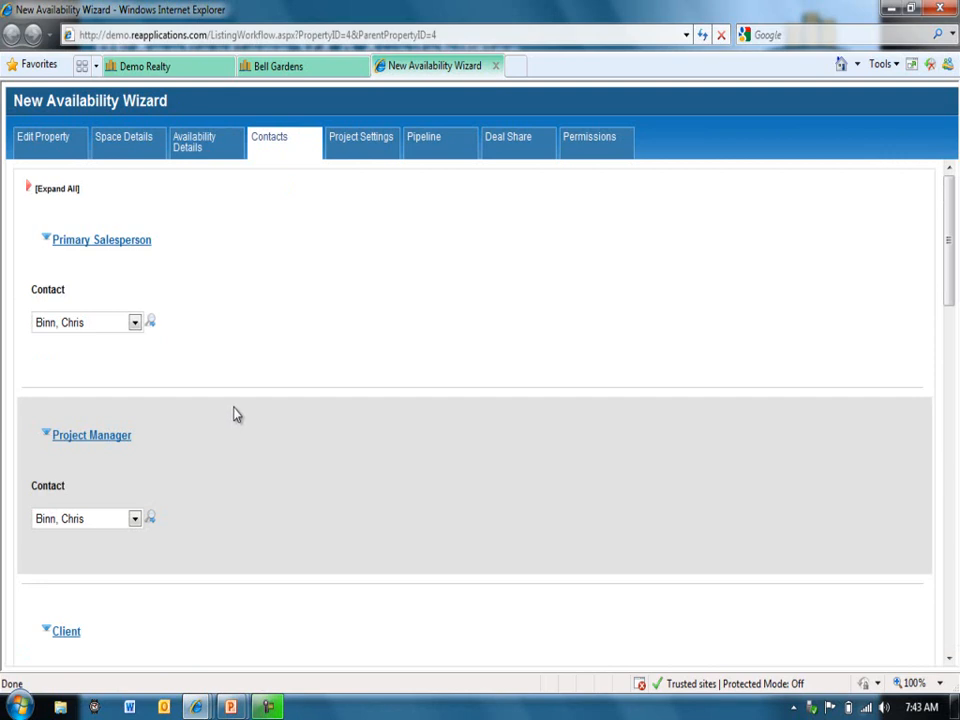
Step: View the contacts available as primary salesperson without changing the selection
left_click(134, 322)
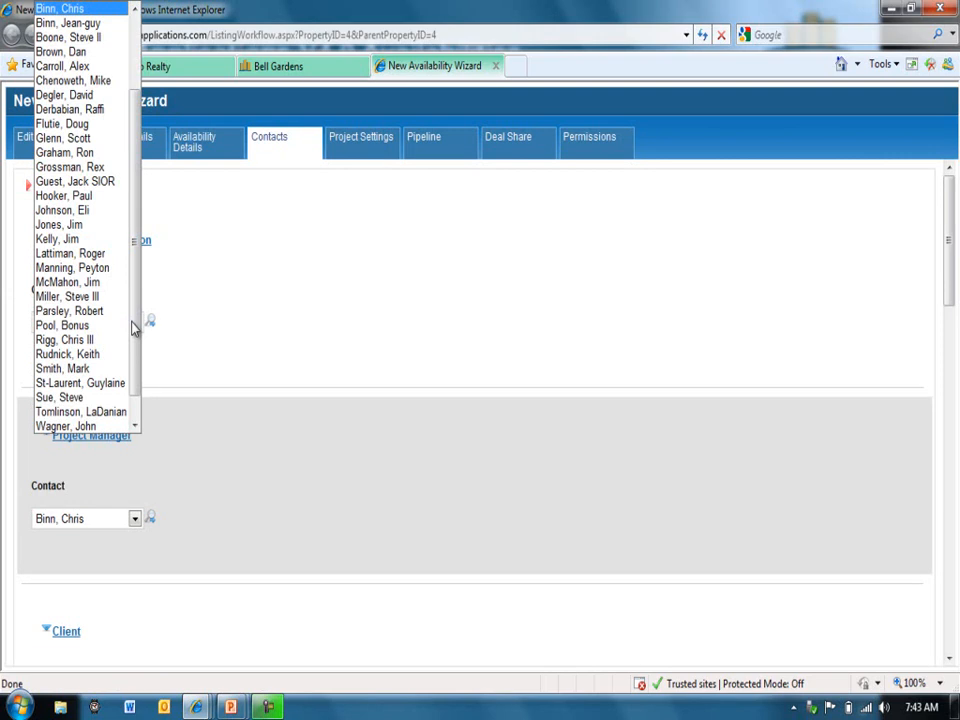
left_click(275, 335)
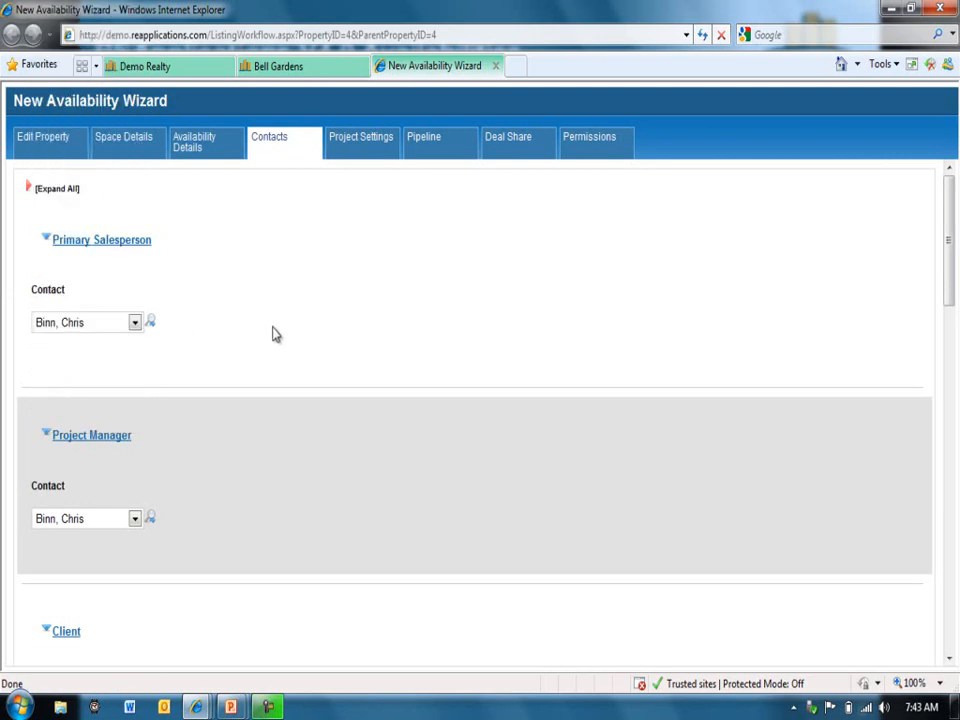
Step: Expand Listing Brokers, search contacts by the broker's first and last name, and select the Demo Realty manager as the first listing broker
scroll(275, 332, "down", 7)
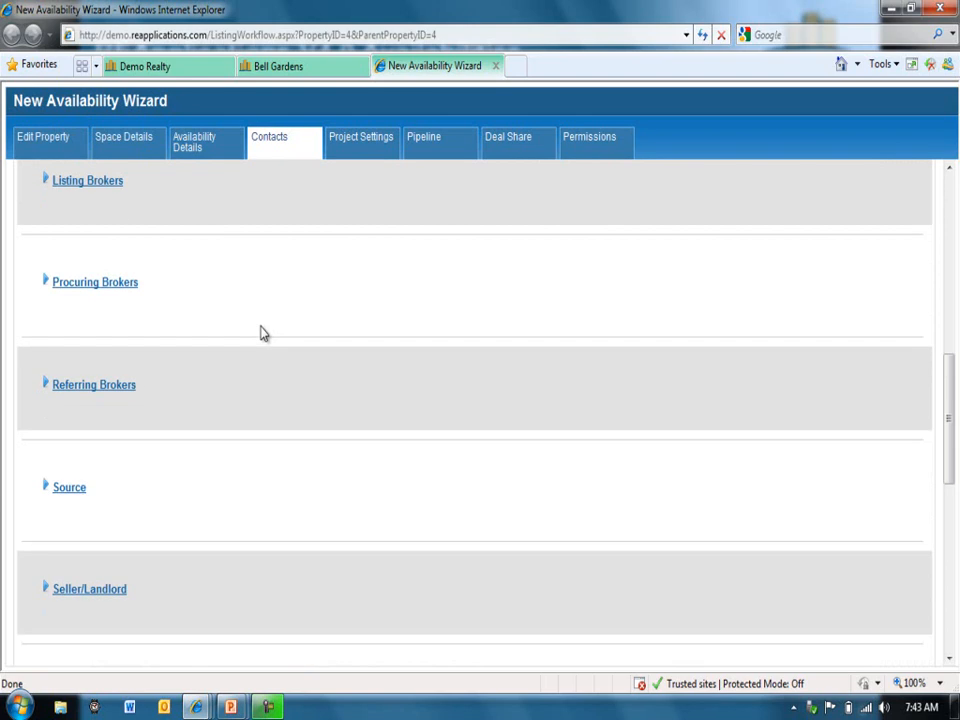
left_click(92, 182)
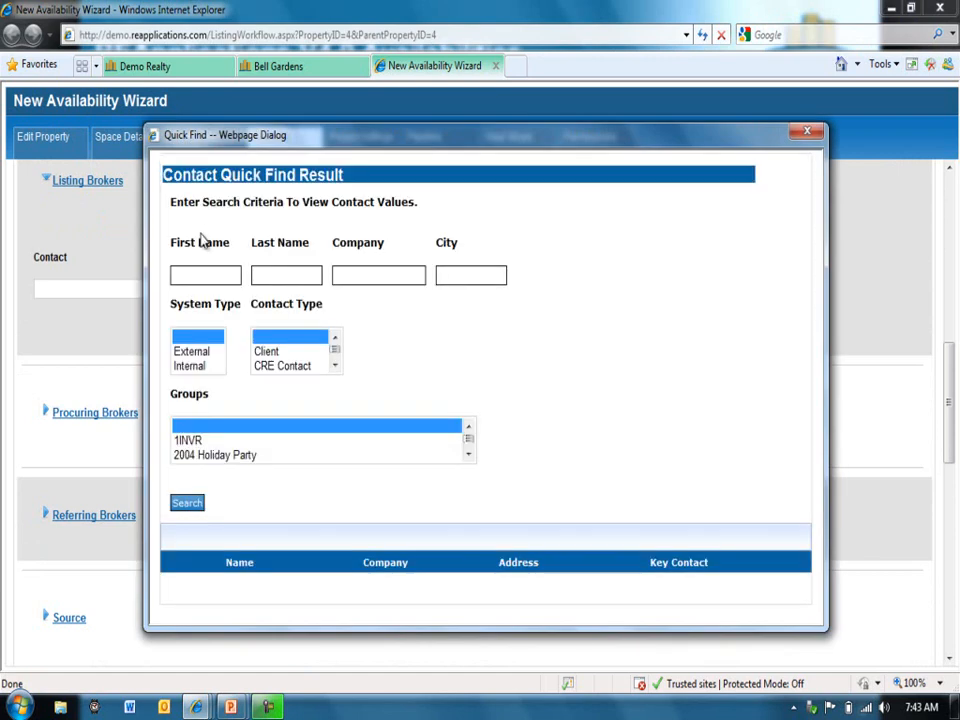
left_click(206, 280)
type("bien")
key("Return")
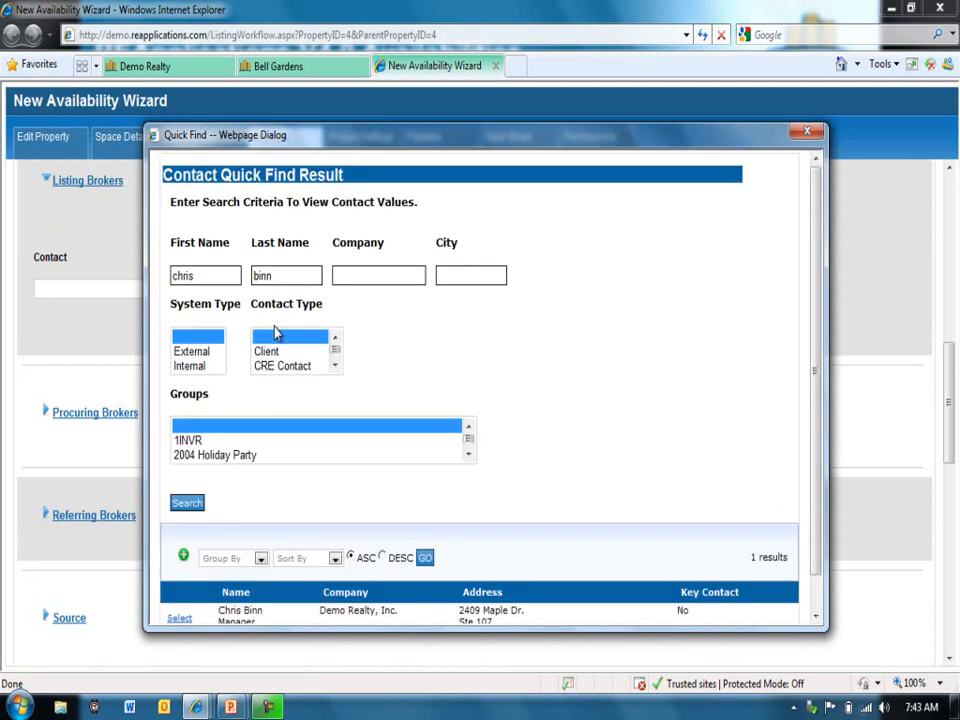
scroll(316, 356, "down", 2)
scroll(660, 452, "down", 1)
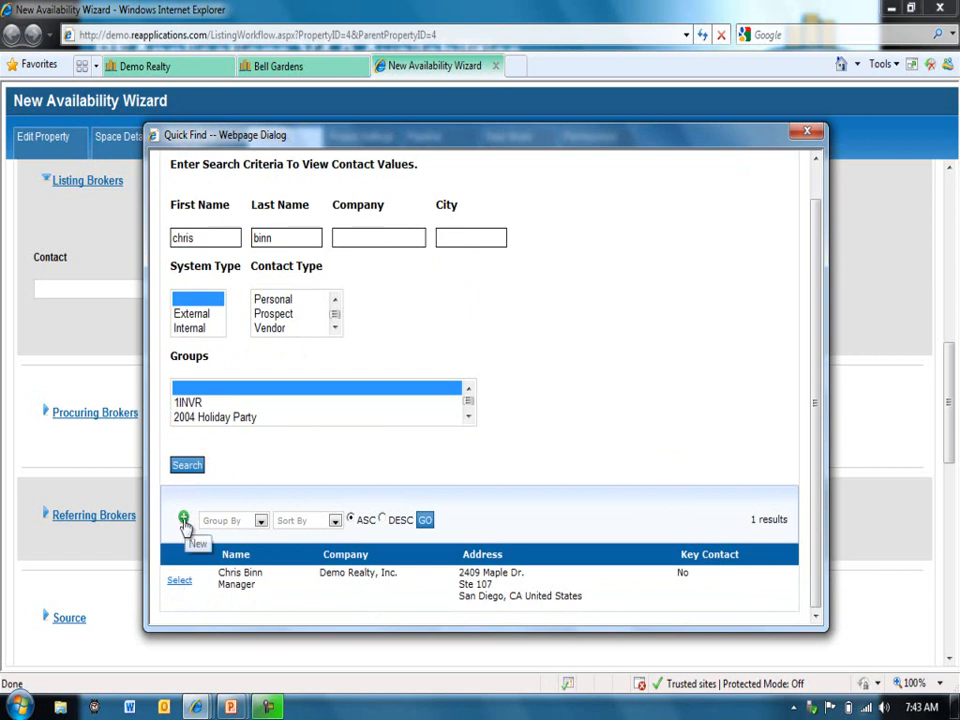
left_click(180, 579)
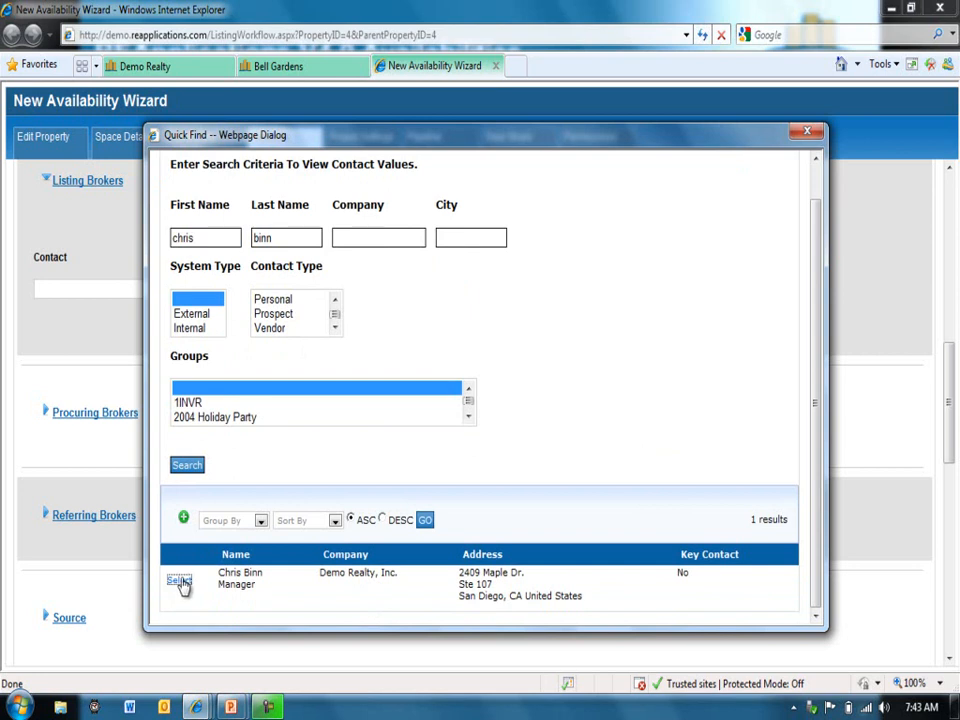
left_click(179, 581)
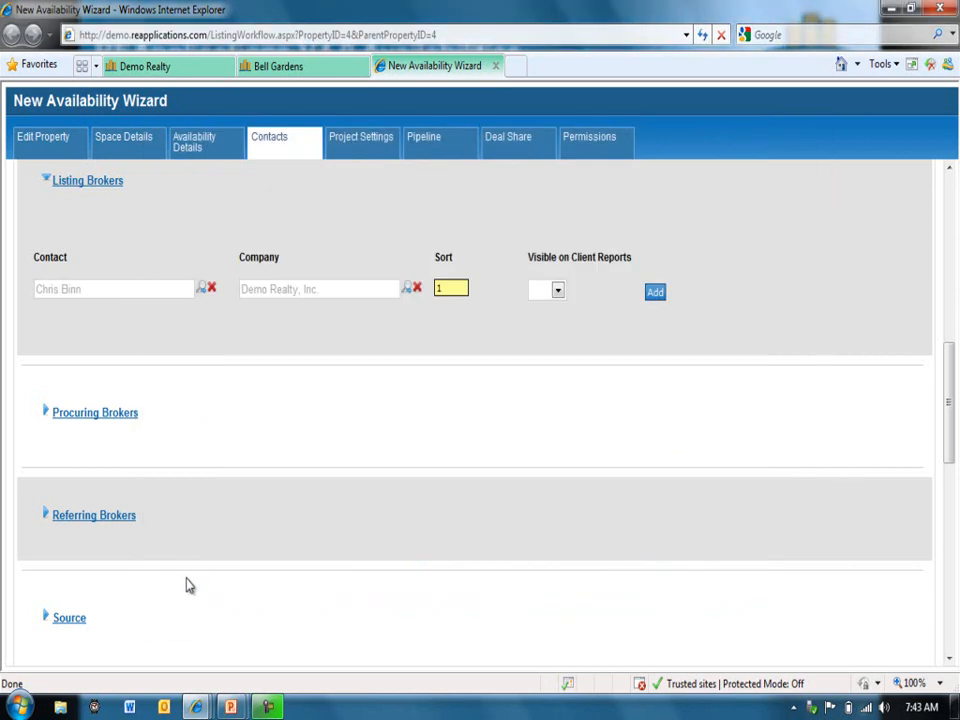
Step: Set the first listing broker's Visible on Client Reports to Yes and add another broker row
left_click(557, 290)
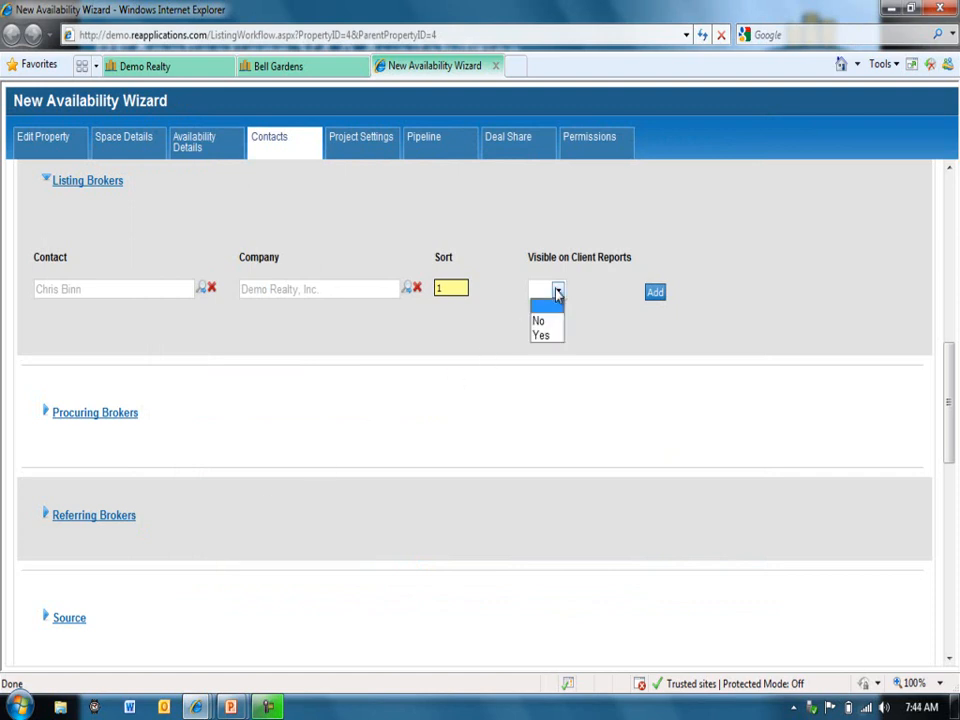
left_click(545, 338)
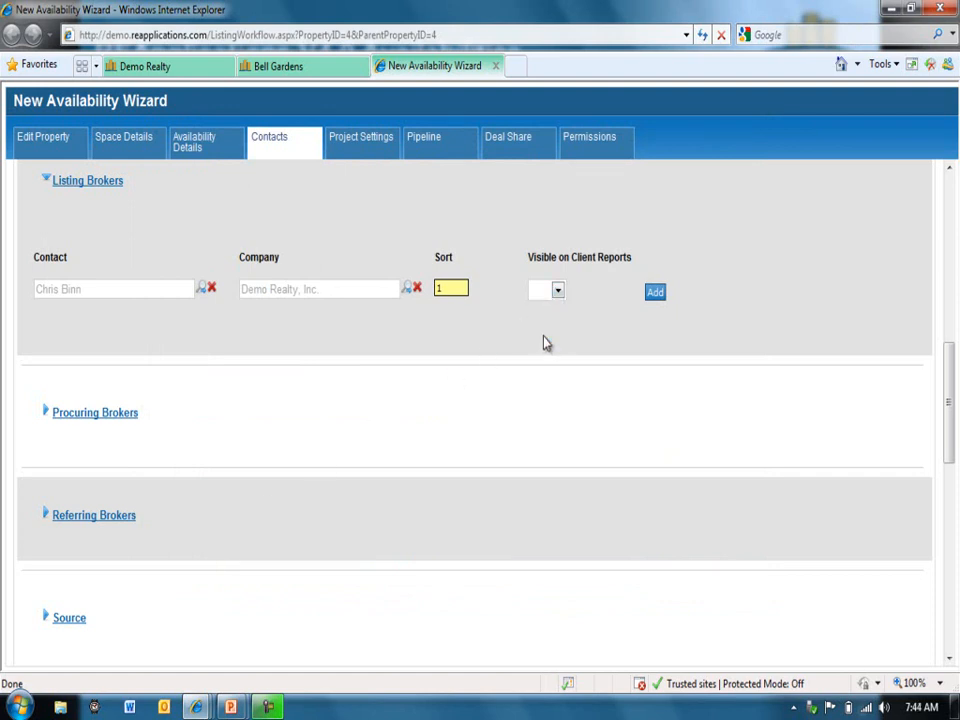
left_click(655, 293)
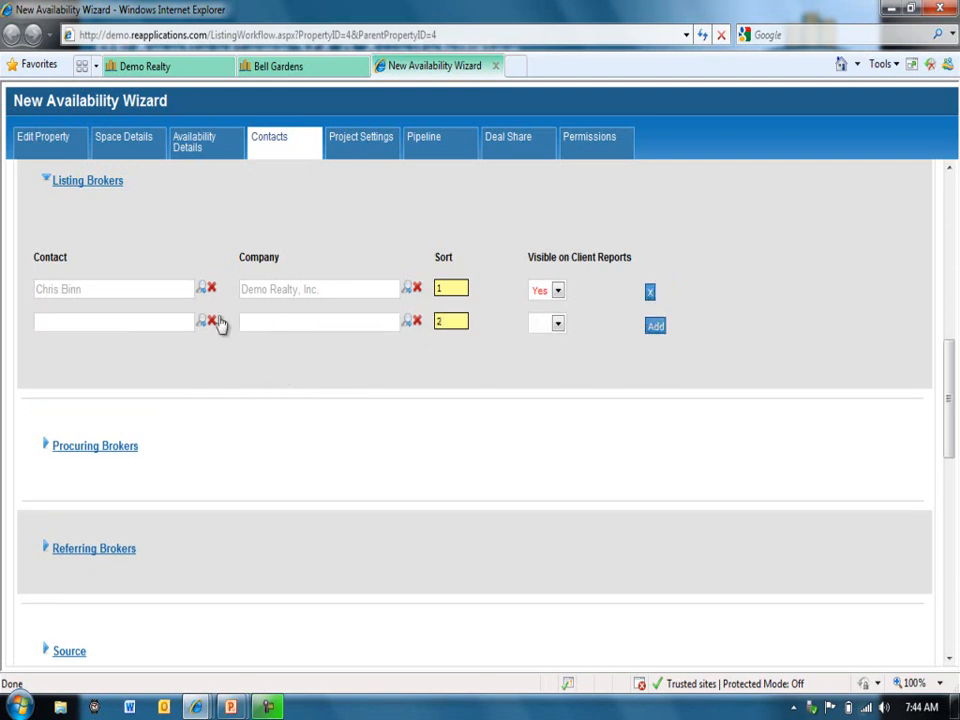
Step: Search contacts by first and last name and select the Demo Realty office broker as the second listing broker
left_click(201, 321)
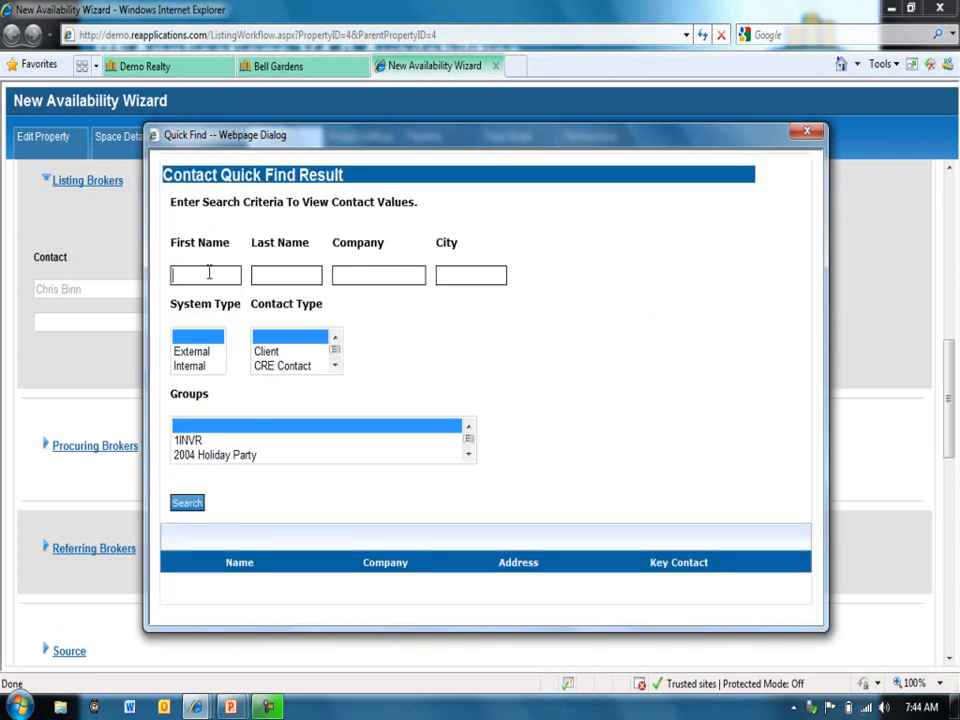
type("guest")
key("Return")
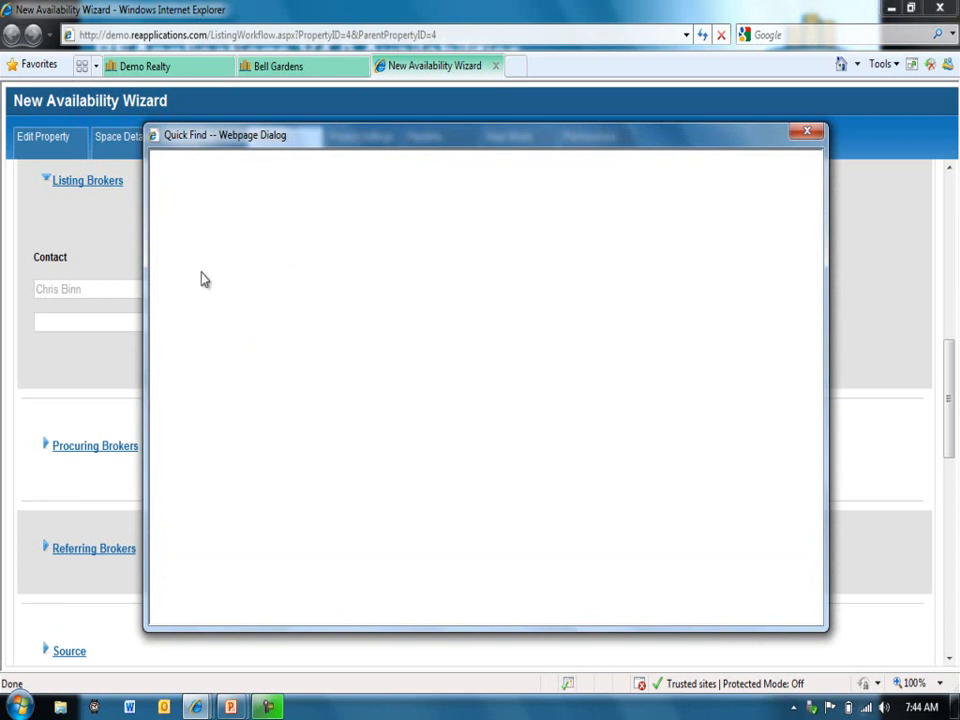
scroll(240, 440, "down", 3)
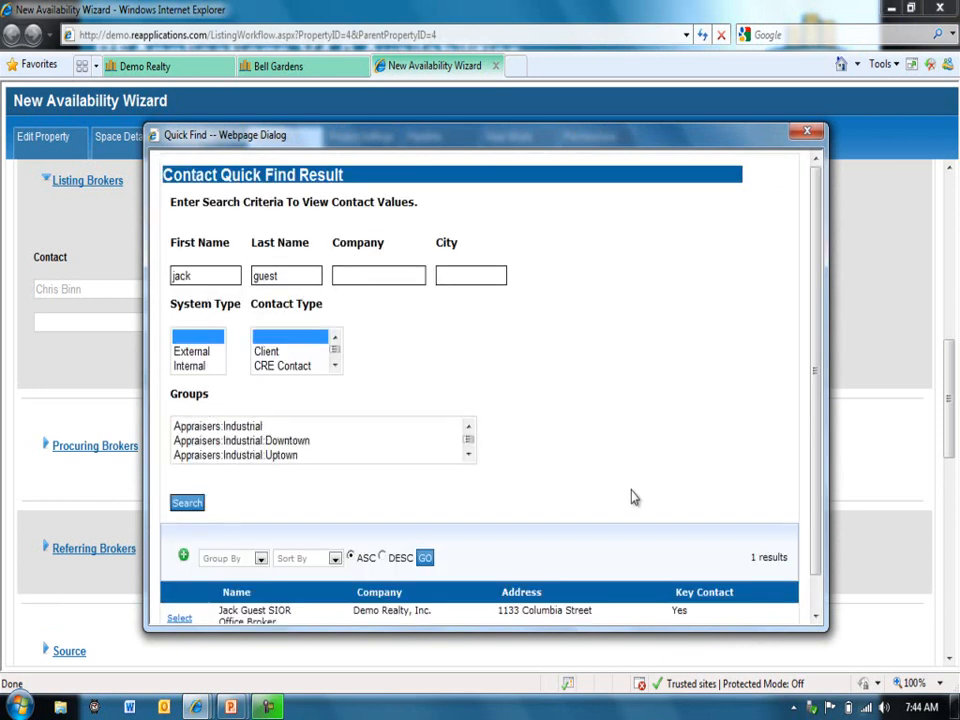
scroll(745, 495, "down", 1)
left_click(177, 582)
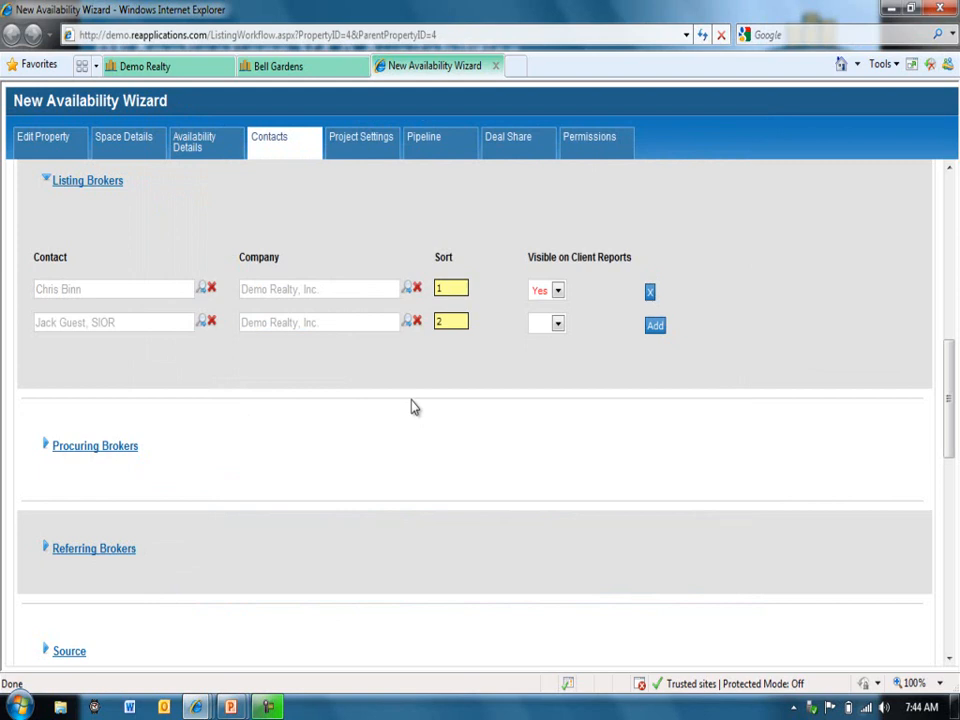
Step: Make the second listing broker visible on client reports and add a third broker row
left_click(555, 323)
left_click(546, 369)
left_click(613, 340)
left_click(655, 327)
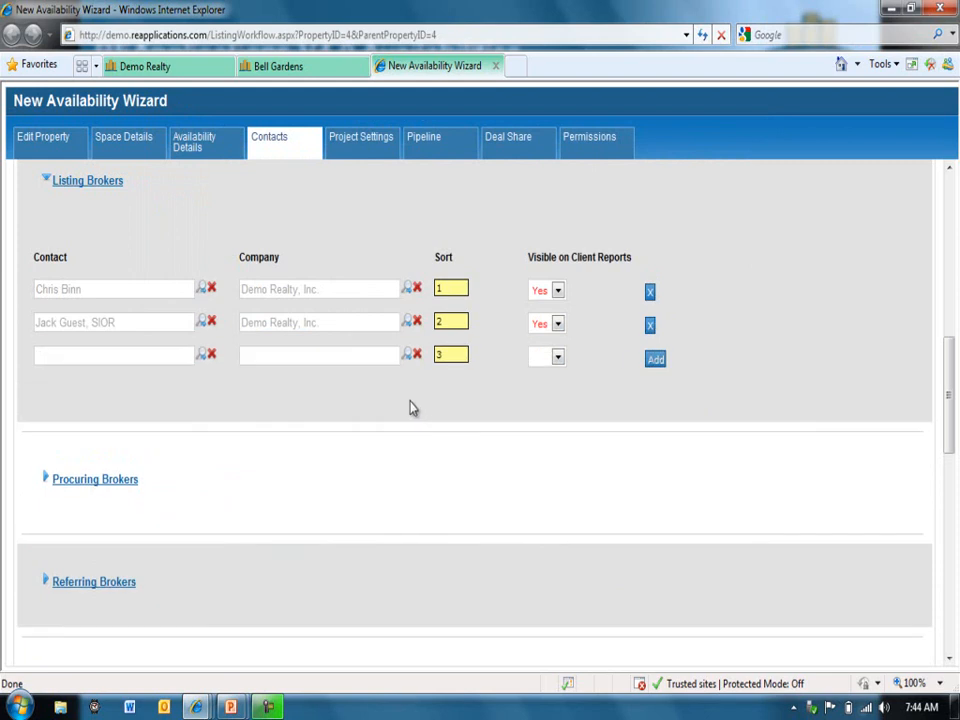
Step: Expand the Procuring Brokers, Referring Brokers and Source sections to view their contact fields
scroll(414, 408, "down", 3)
left_click(67, 328)
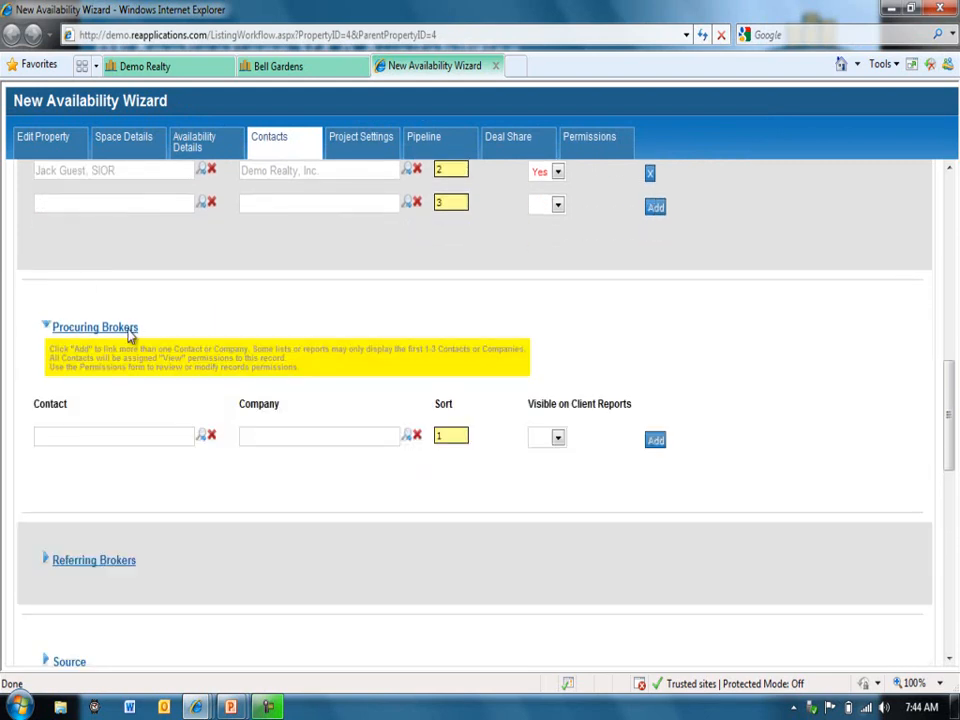
scroll(193, 336, "down", 5)
left_click(75, 336)
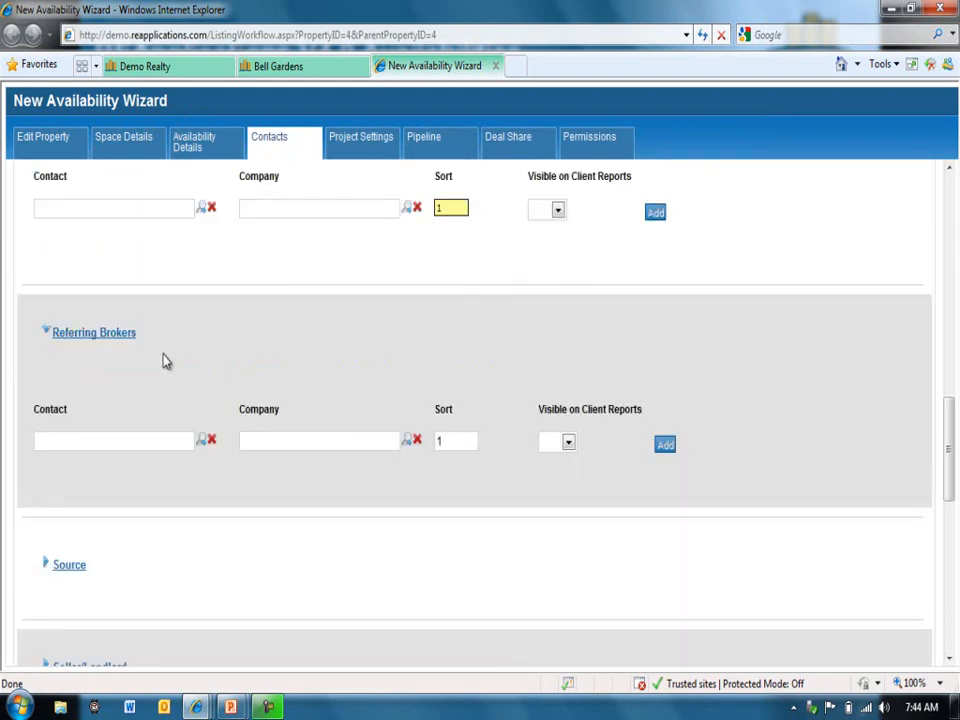
scroll(191, 371, "down", 5)
left_click(68, 337)
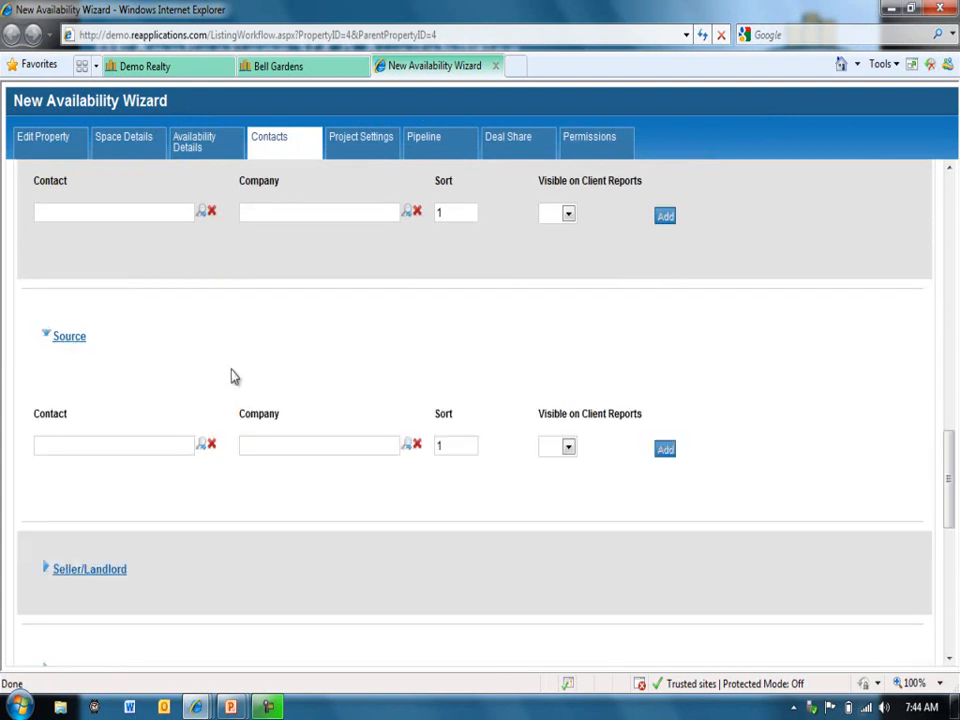
Step: Expand the Seller/Landlord section to view its contact fields and continue to the Project Settings page
scroll(227, 379, "down", 5)
left_click(81, 339)
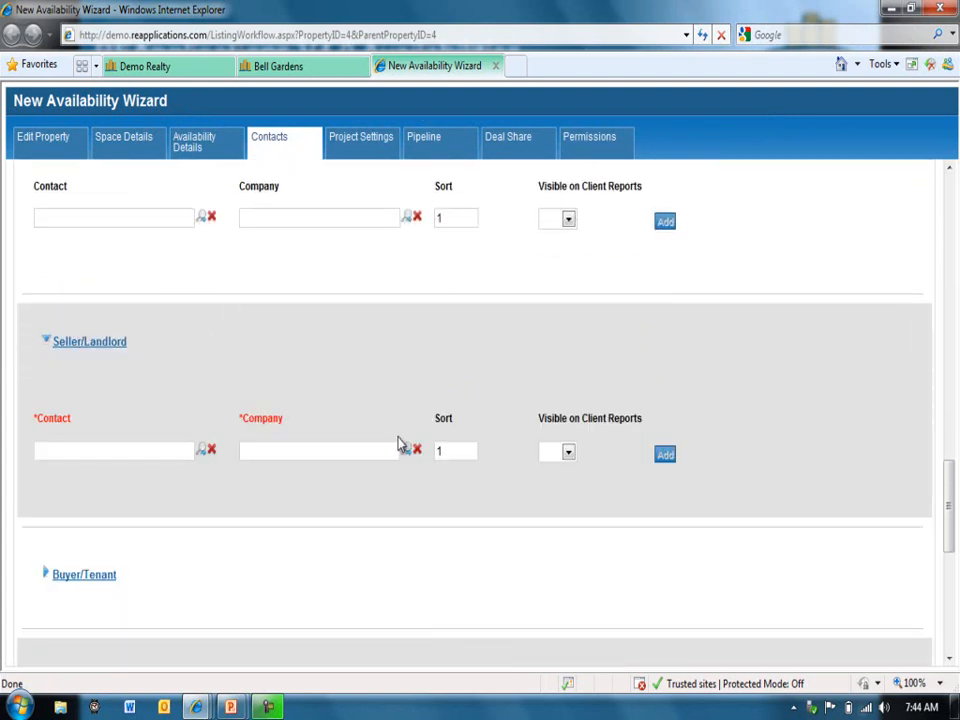
scroll(360, 510, "down", 11)
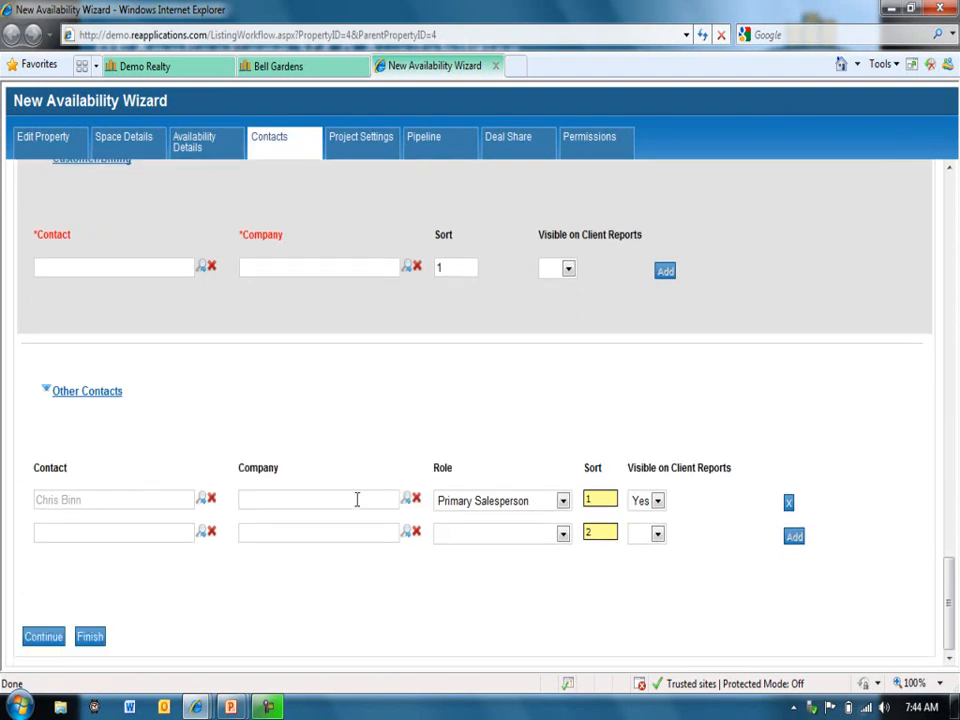
left_click(51, 637)
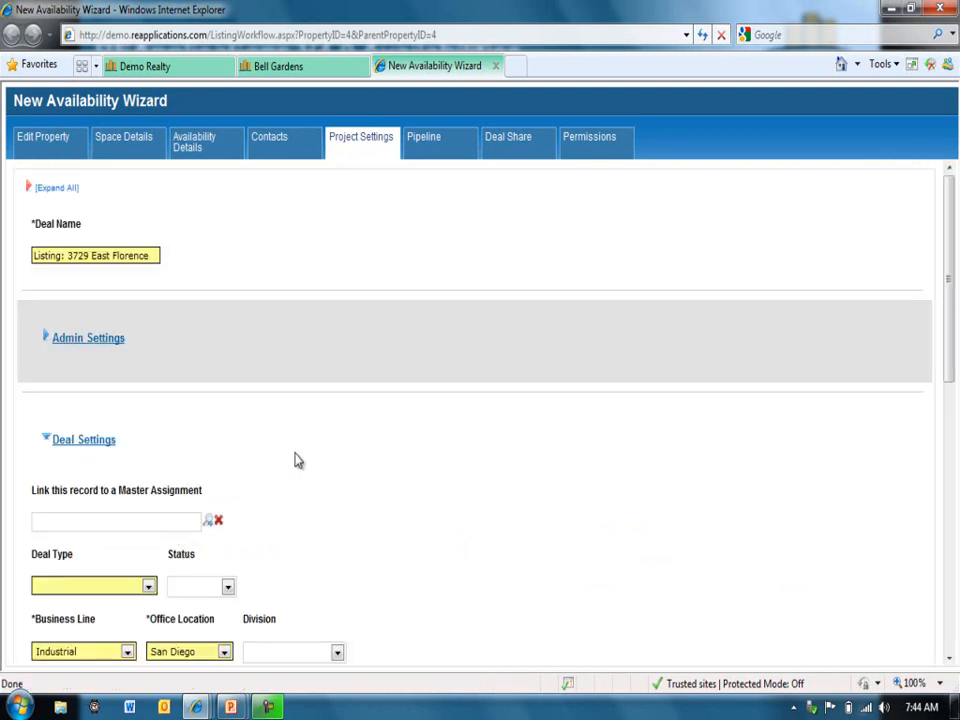
Step: Expand Admin Settings, set Manage this record as a Project to No and review the remaining project settings
left_click(95, 341)
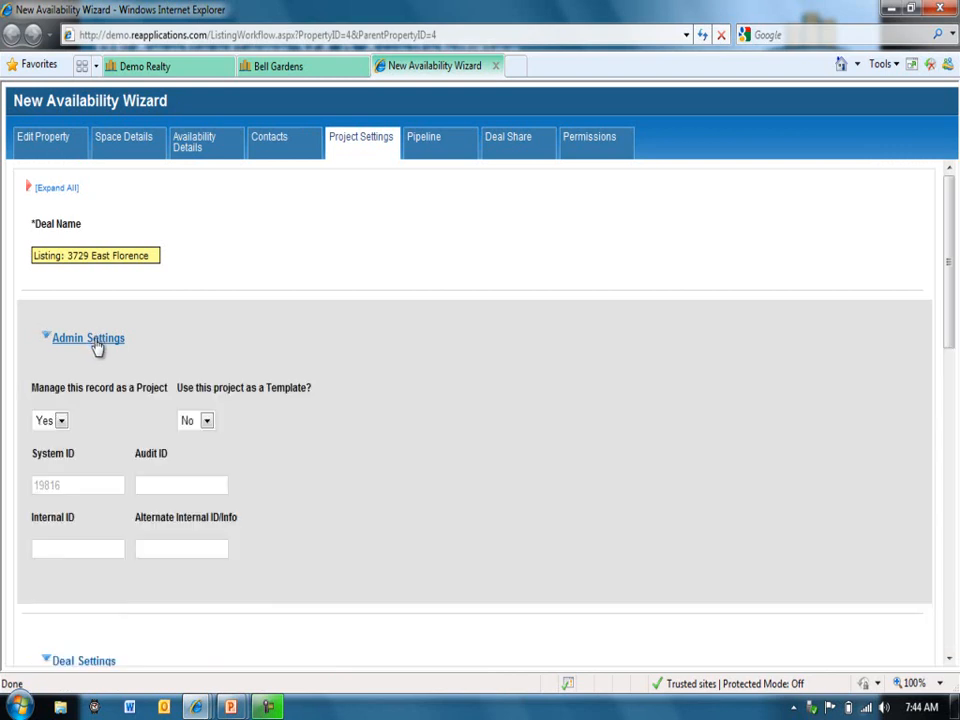
left_click(61, 423)
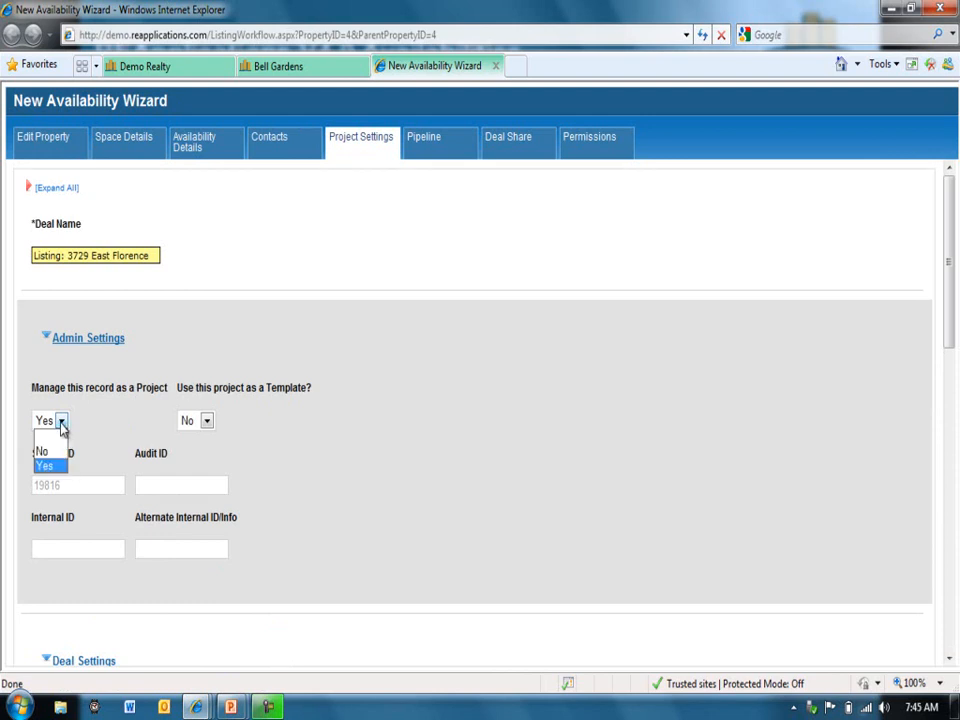
left_click(42, 451)
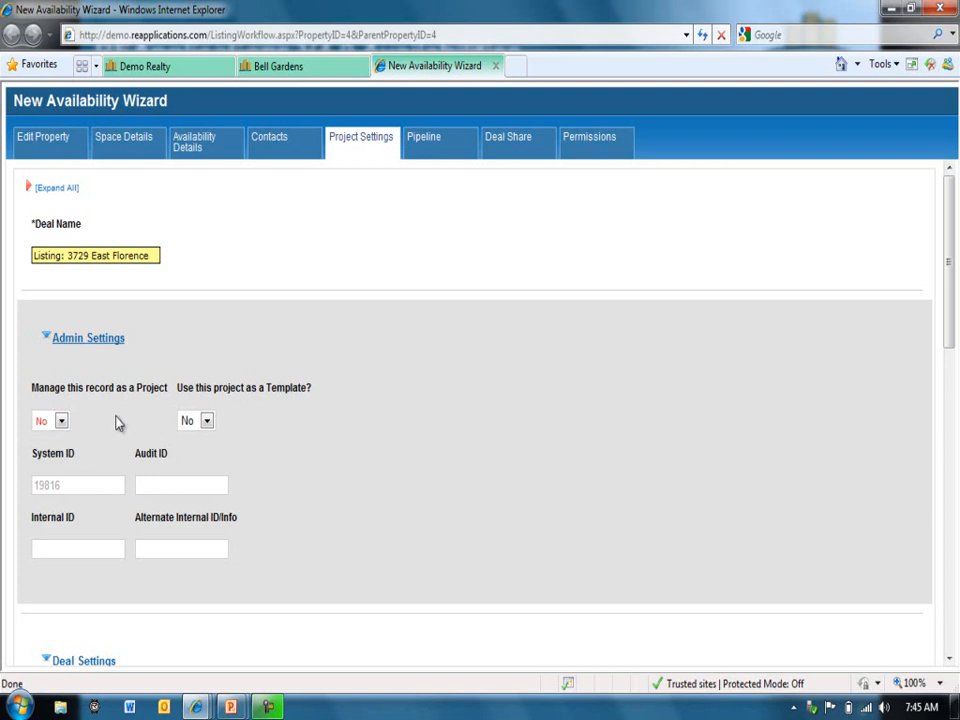
scroll(115, 423, "down", 10)
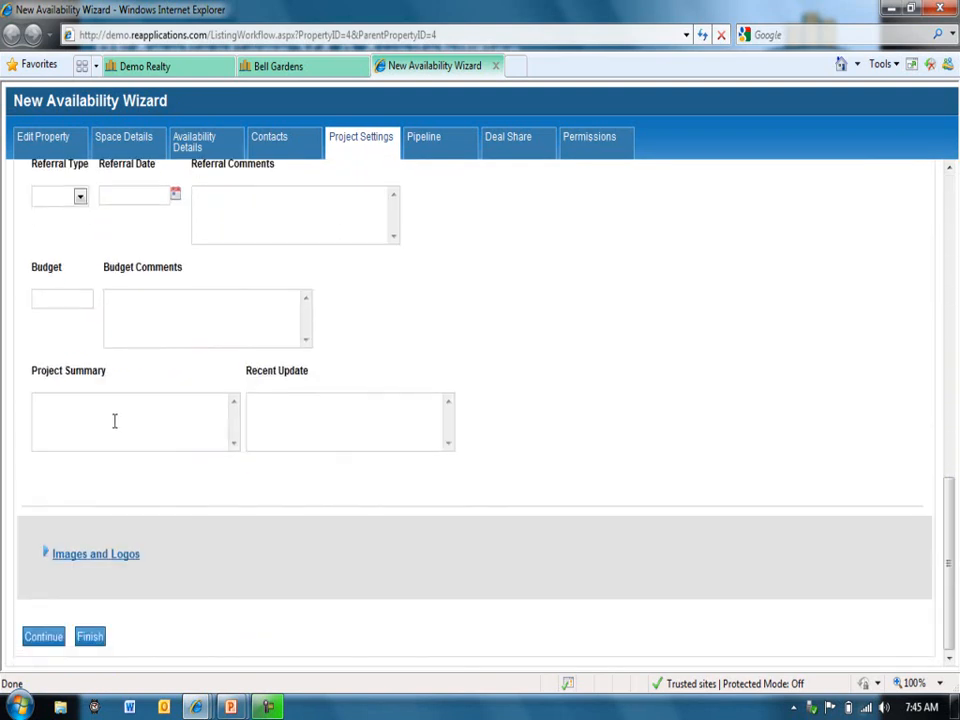
scroll(101, 446, "up", 5)
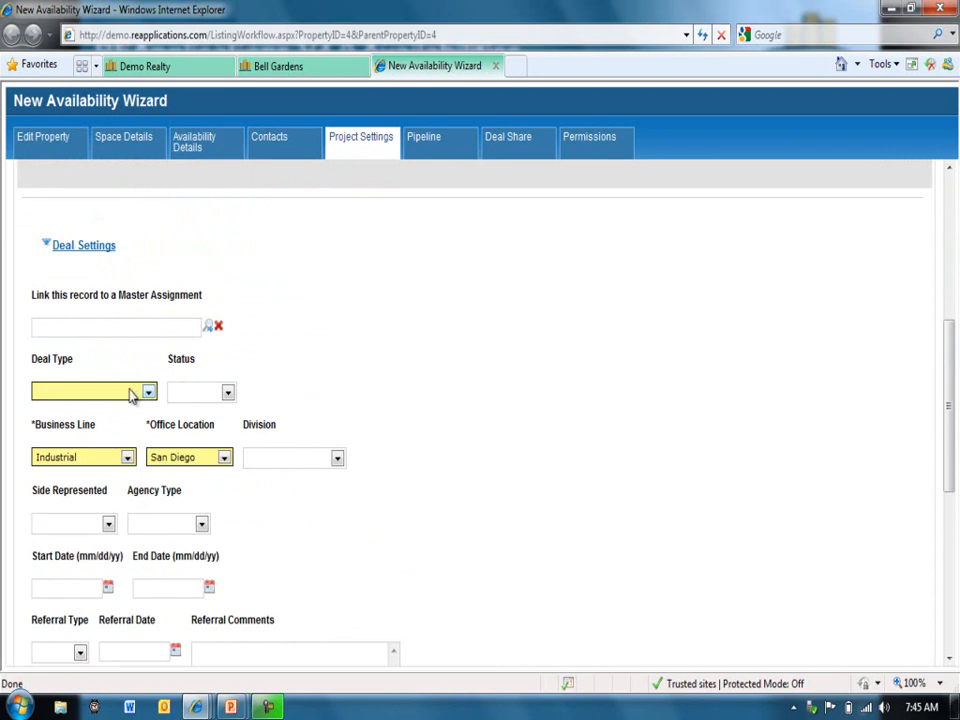
scroll(130, 395, "up", 1)
scroll(128, 398, "up", 3)
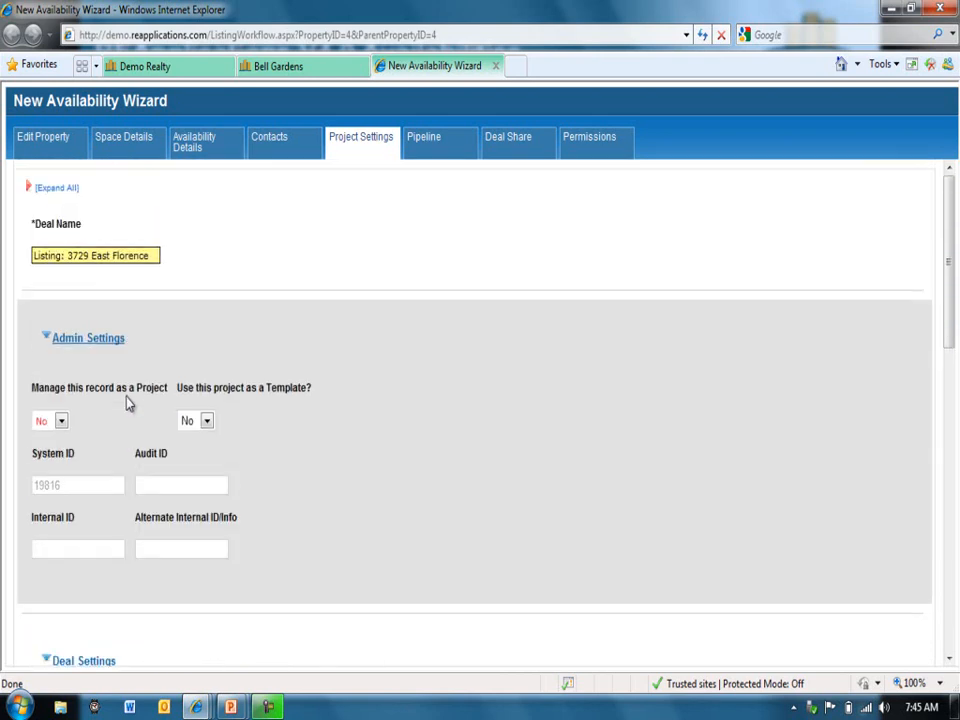
Step: Set Manage this record as a Project back to Yes
left_click(61, 421)
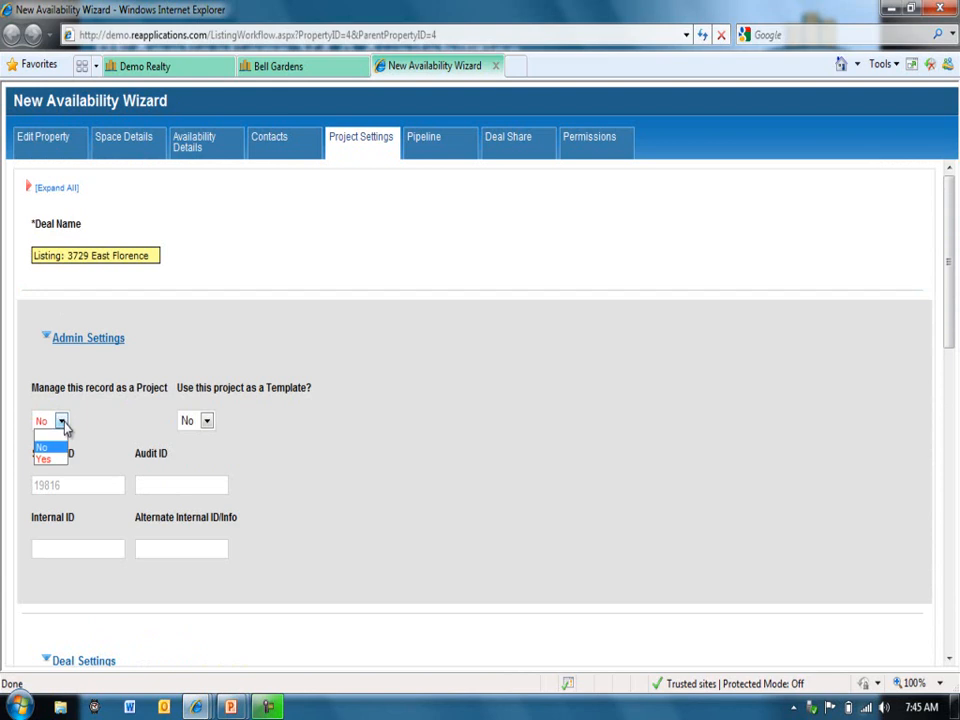
left_click(62, 455)
left_click(109, 429)
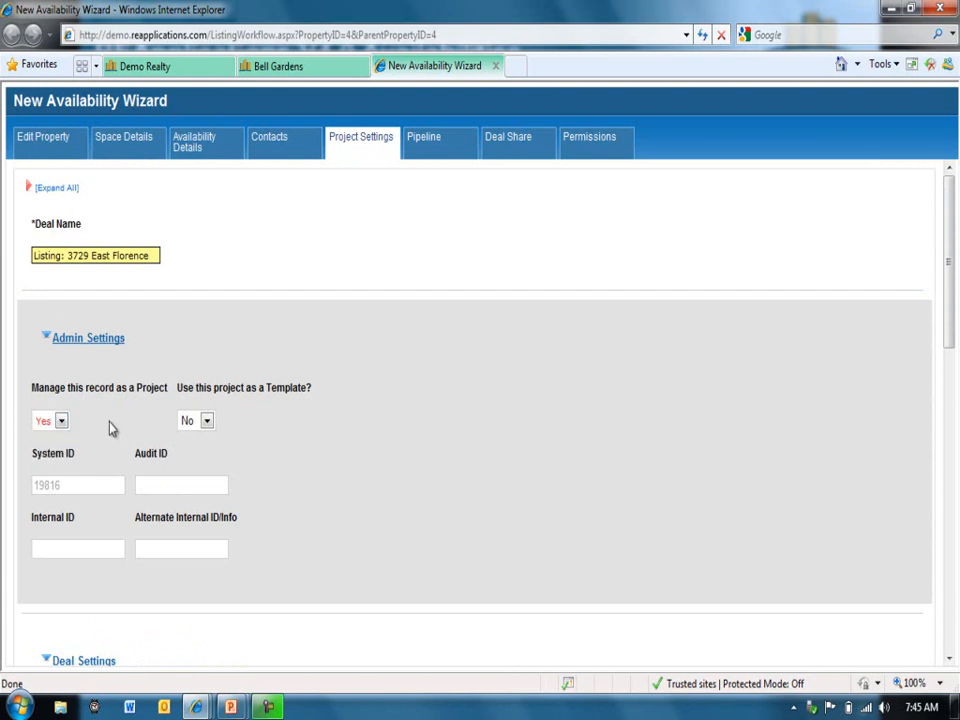
Step: Set the Deal Type to Landlord Representation and the Status to Active, and continue to the Pipeline page
scroll(110, 428, "down", 3)
scroll(110, 426, "down", 3)
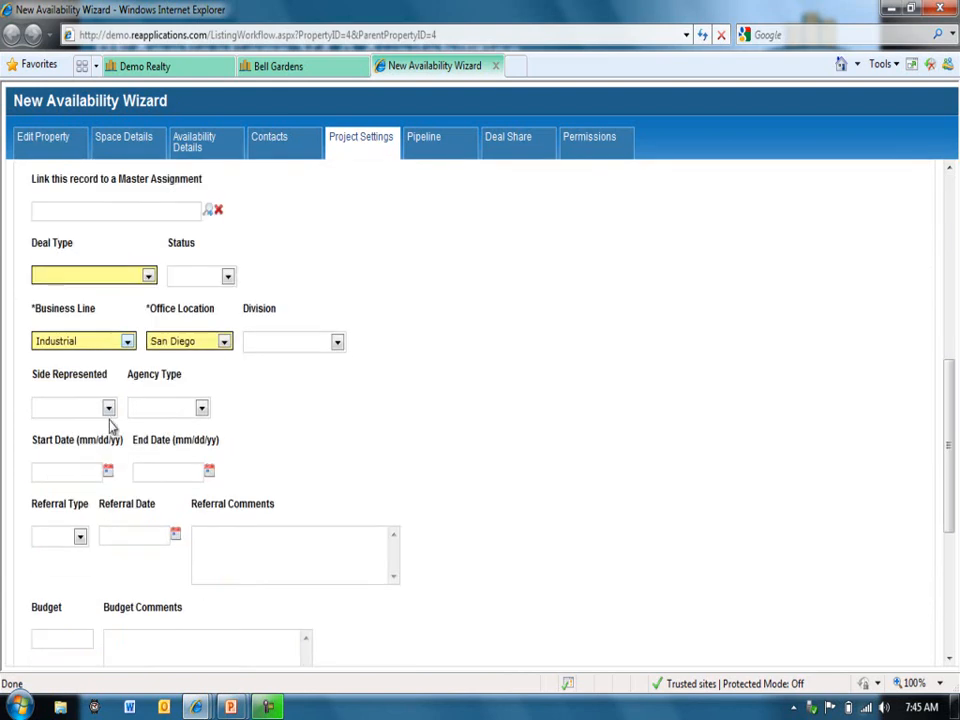
left_click(107, 277)
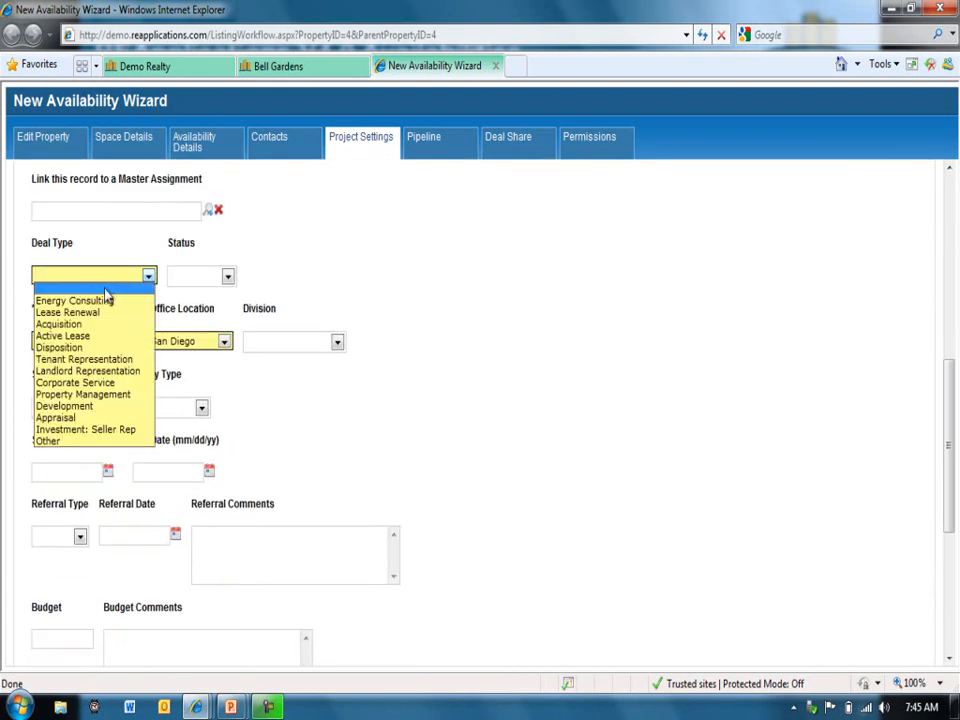
left_click(86, 371)
left_click(227, 276)
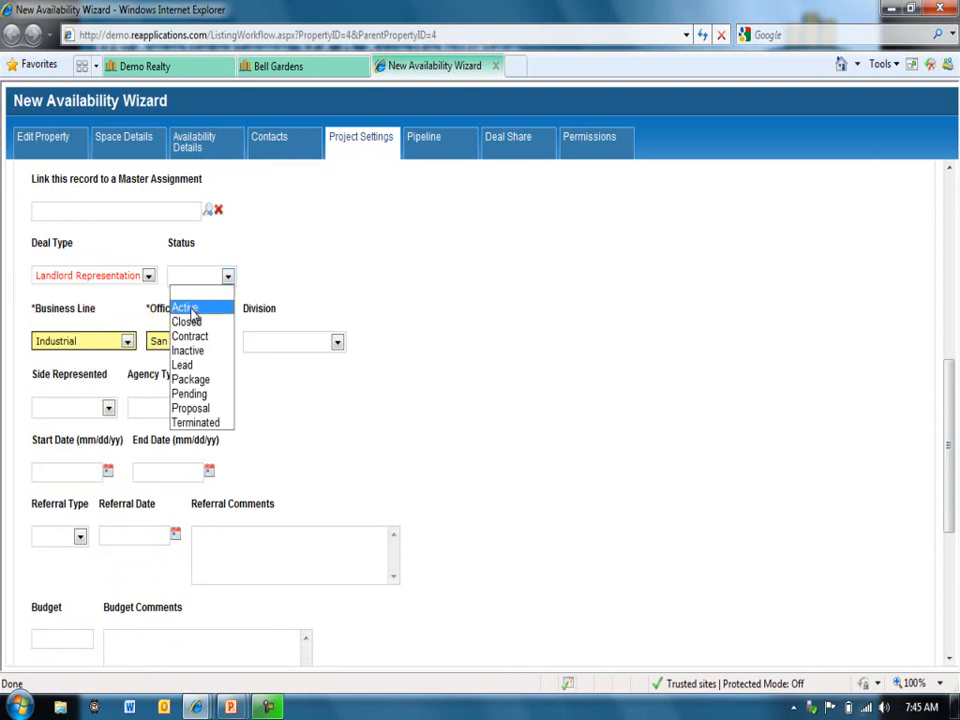
left_click(196, 310)
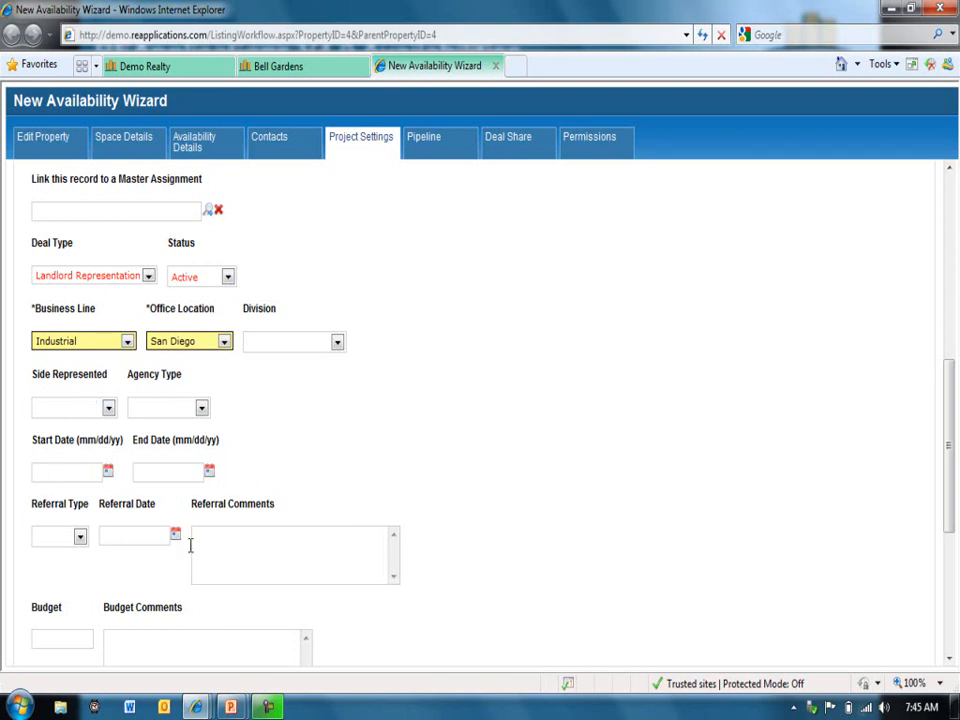
scroll(70, 510, "down", 5)
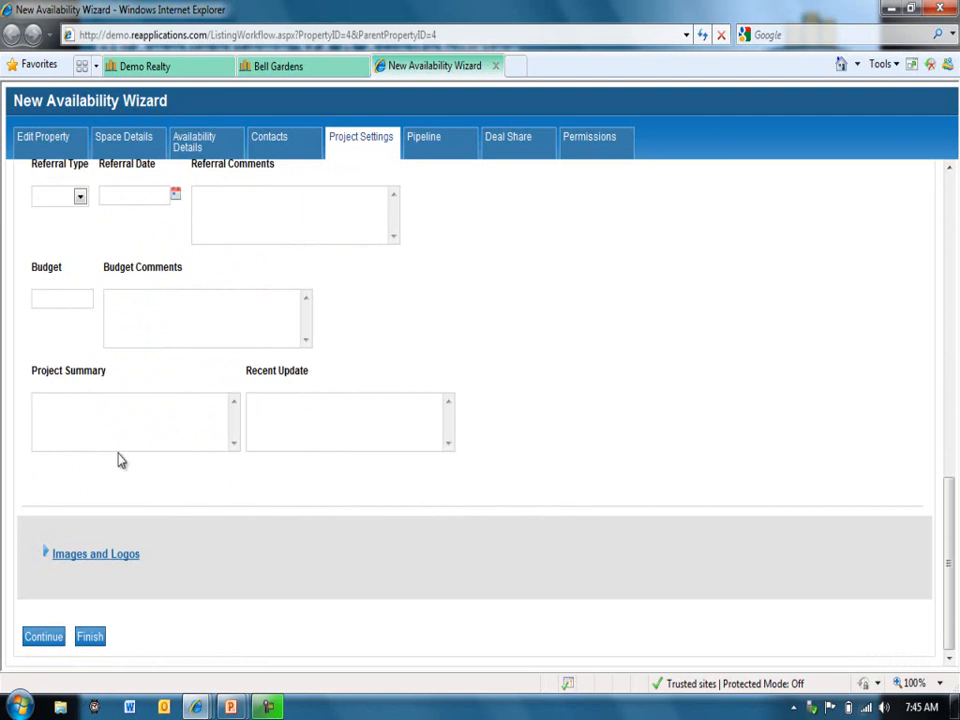
left_click(45, 636)
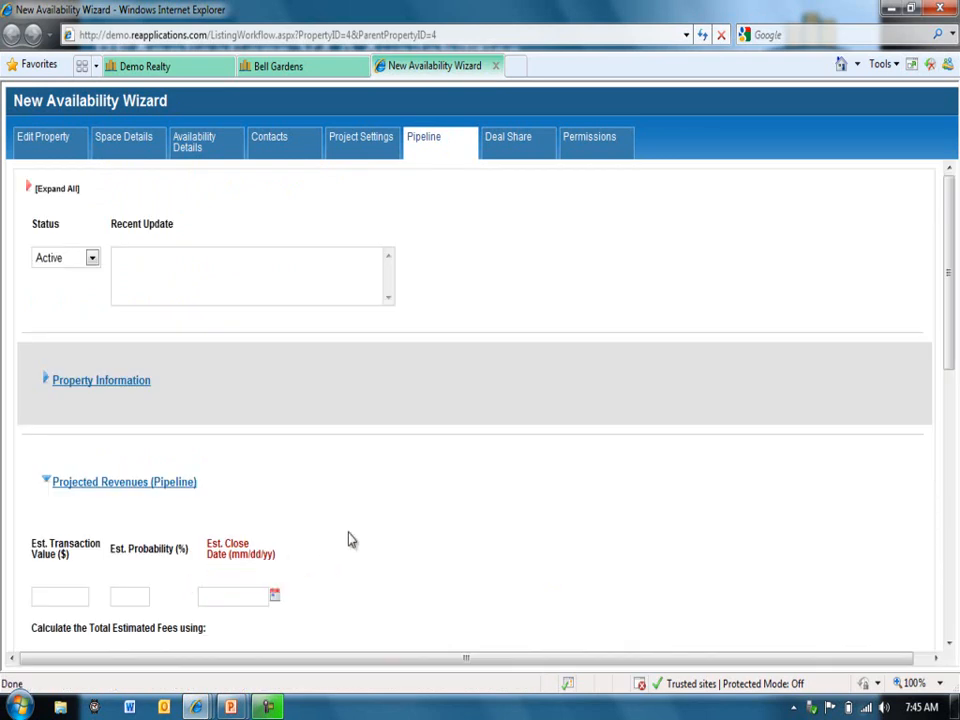
Step: Review the Projected Revenues and Payment Schedule fields without filling them in and continue to Deal Share
scroll(460, 518, "down", 3)
scroll(402, 447, "down", 3)
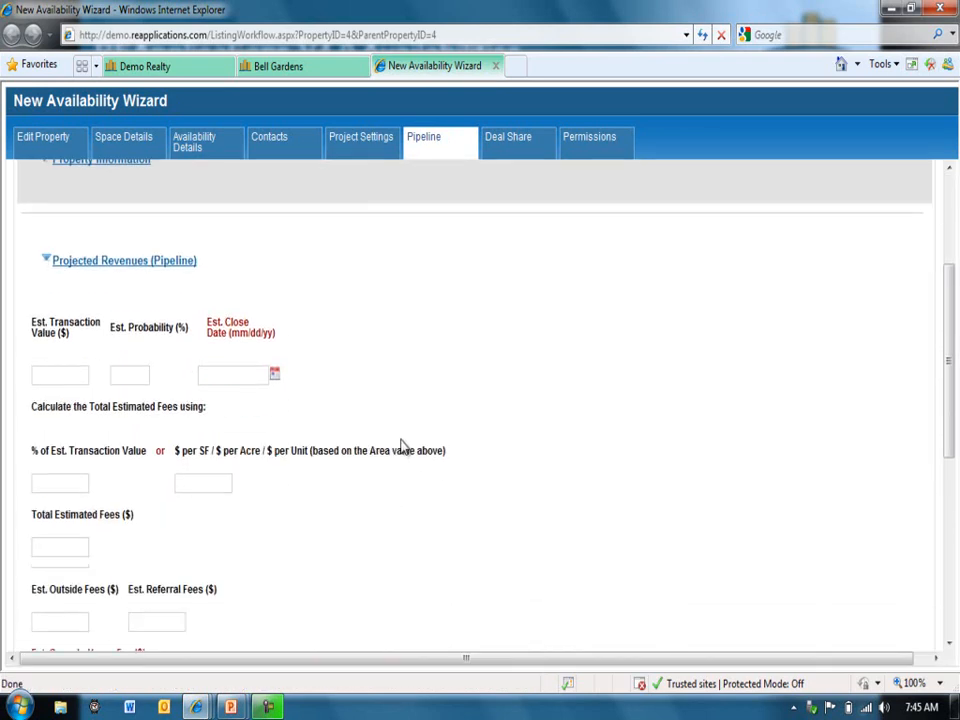
scroll(407, 449, "down", 7)
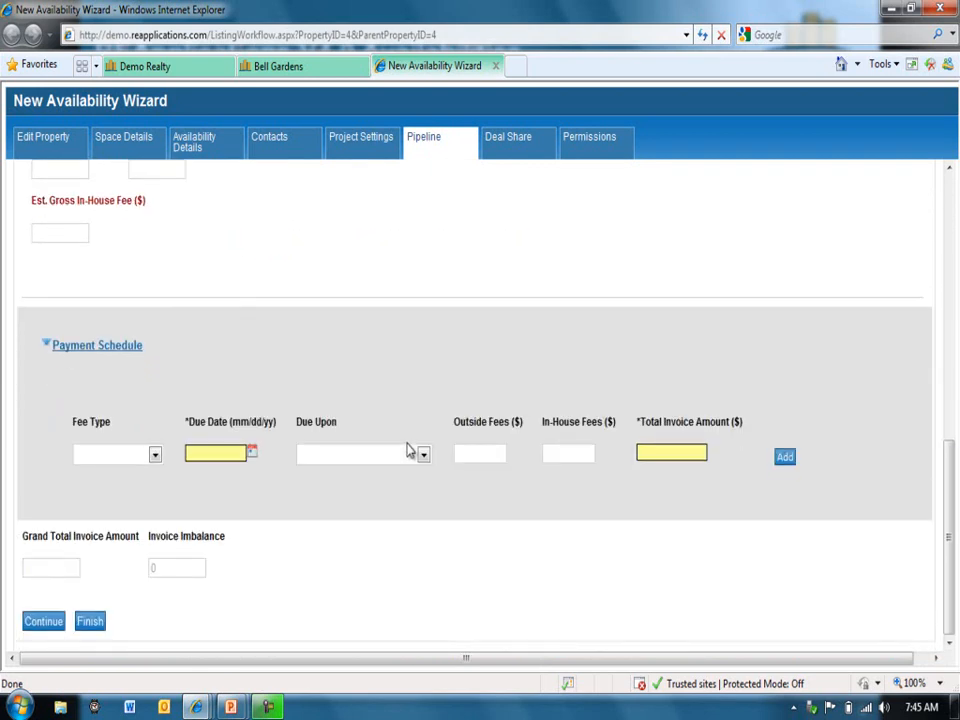
left_click(45, 624)
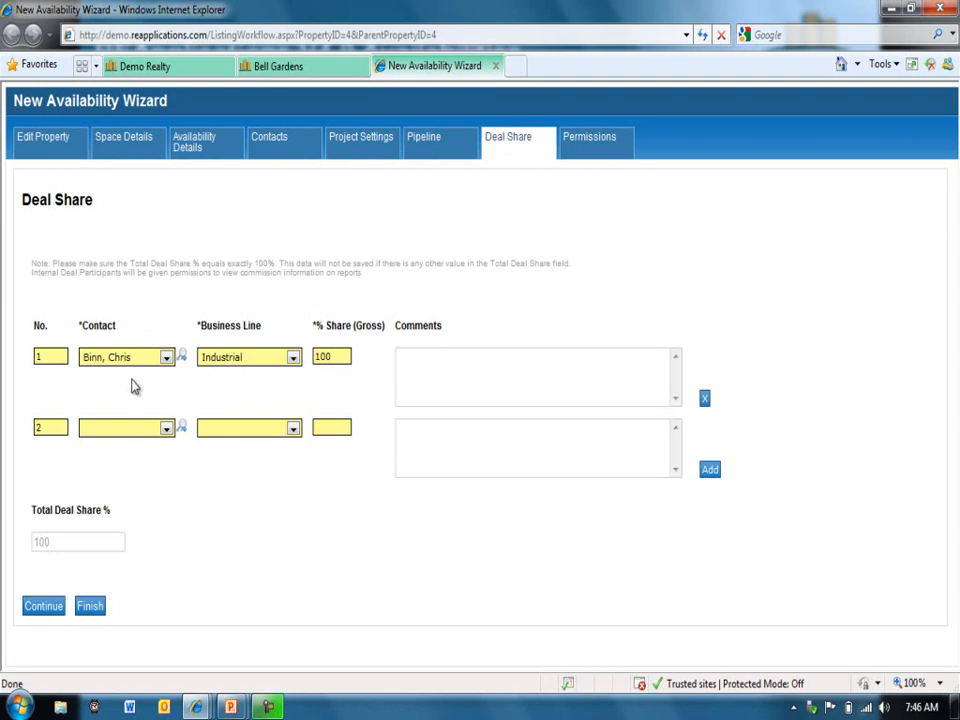
Step: Select the second listing broker in deal share row 2, with business line Industrial and a gross share of 50%
left_click(166, 428)
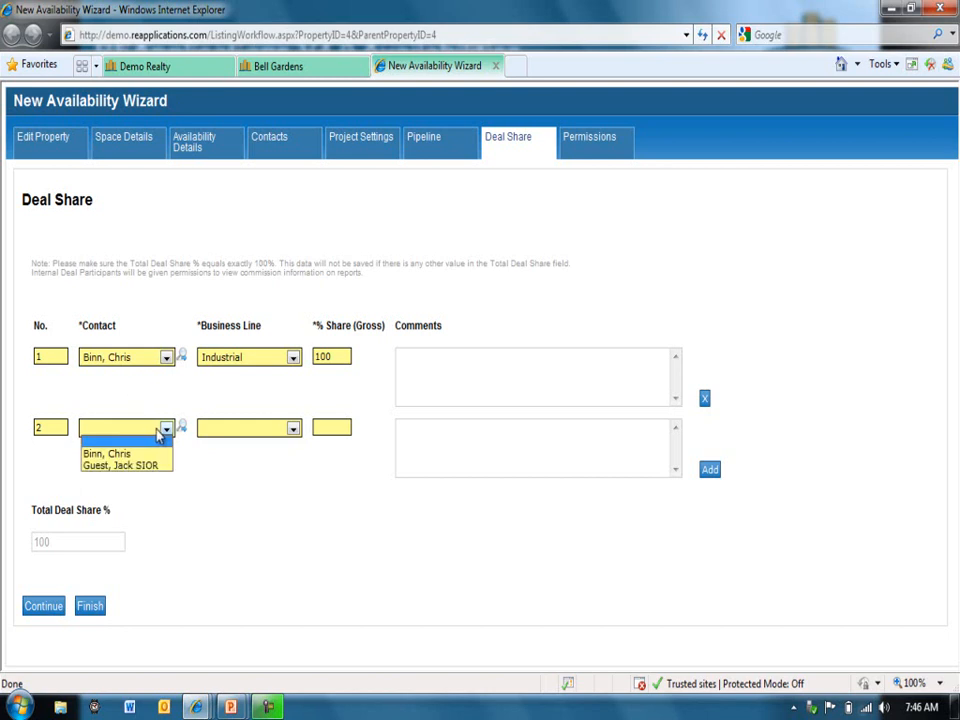
left_click(135, 467)
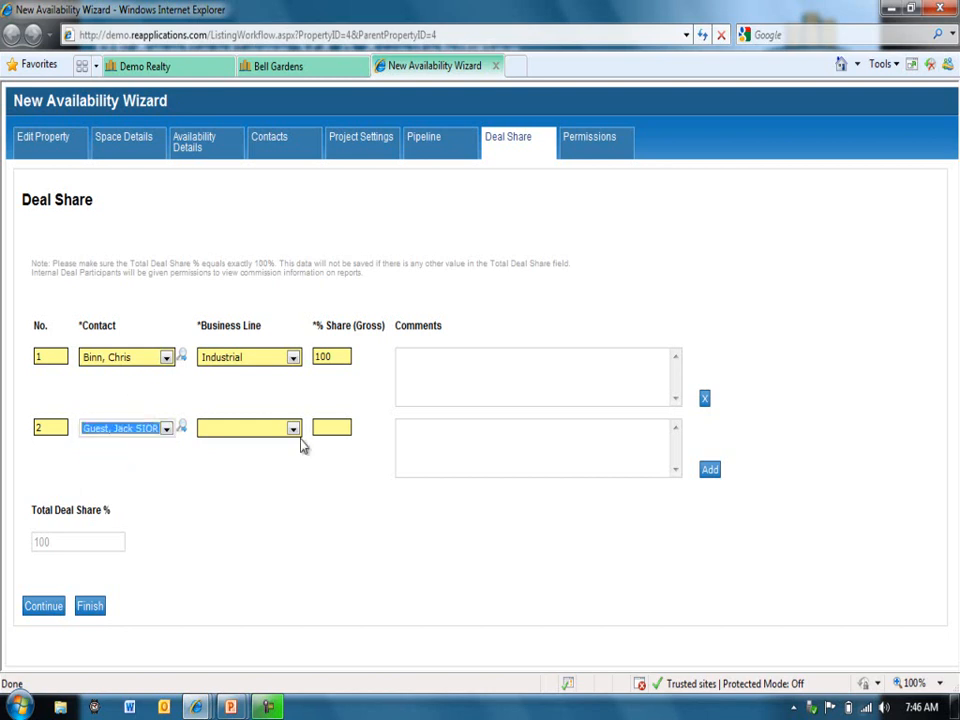
left_click(273, 430)
left_click(257, 467)
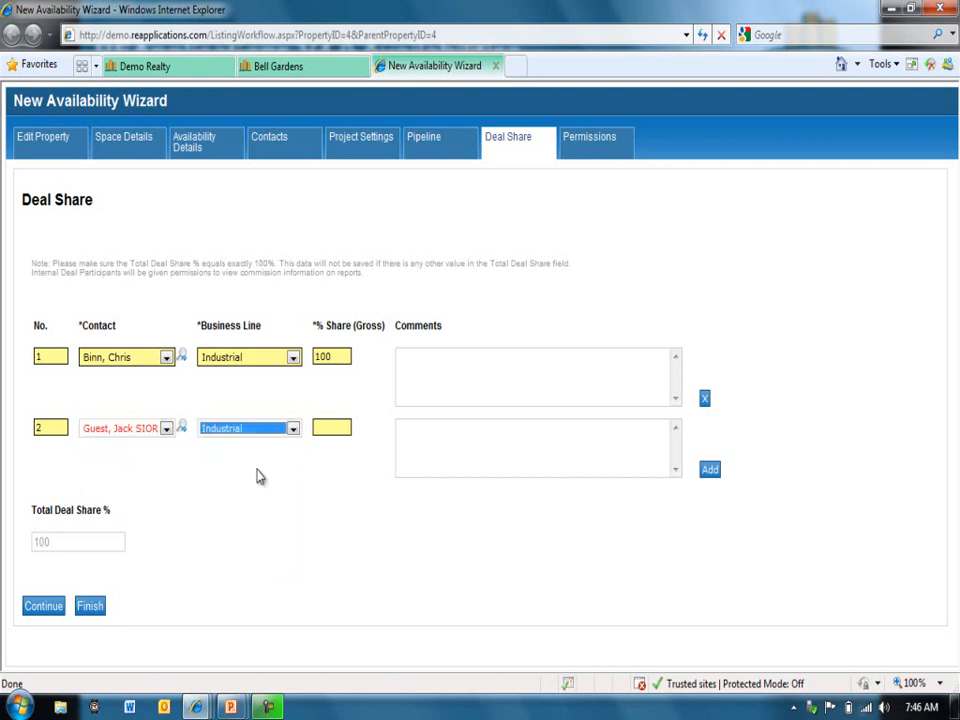
left_click(329, 427)
type("50")
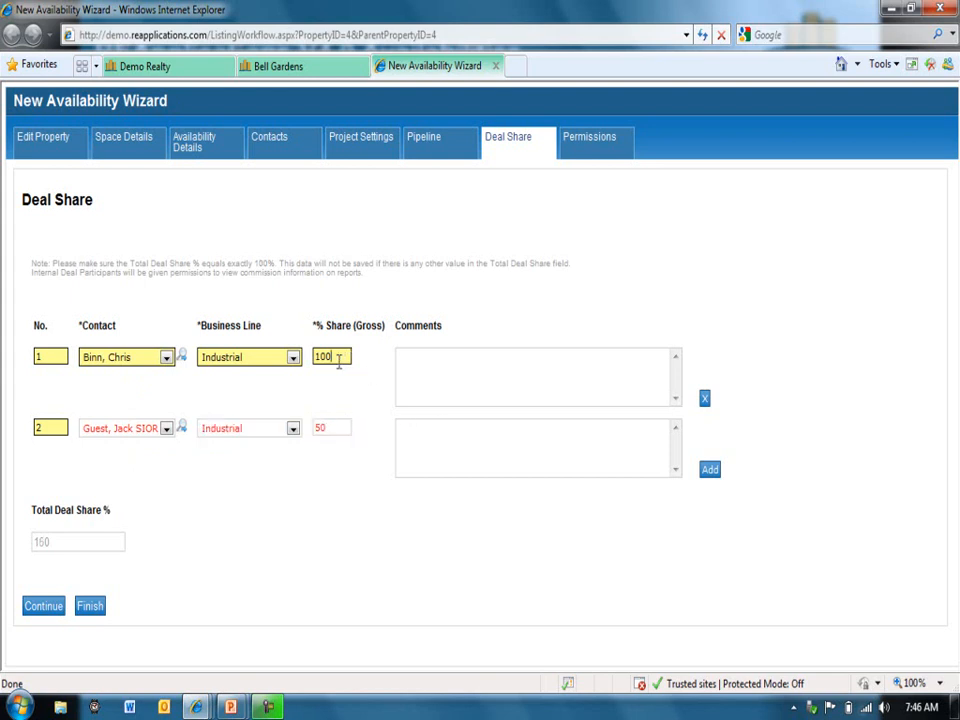
Step: Set the first deal share contact's gross share to 50% and continue to the Permissions page
left_click_drag(337, 357, 281, 366)
type("50")
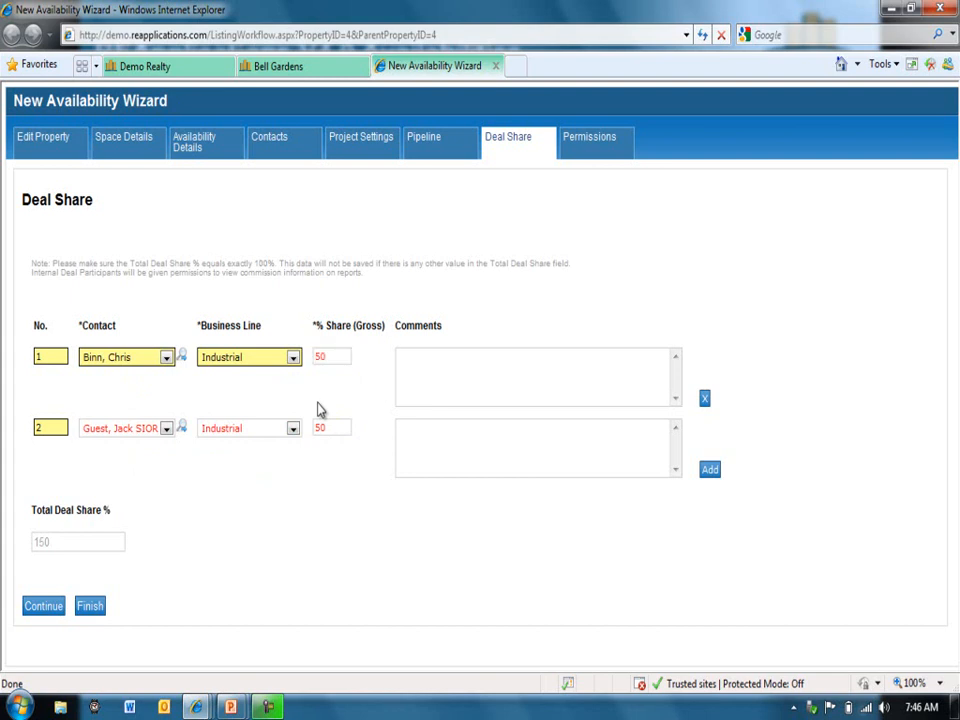
left_click(197, 564)
left_click(43, 606)
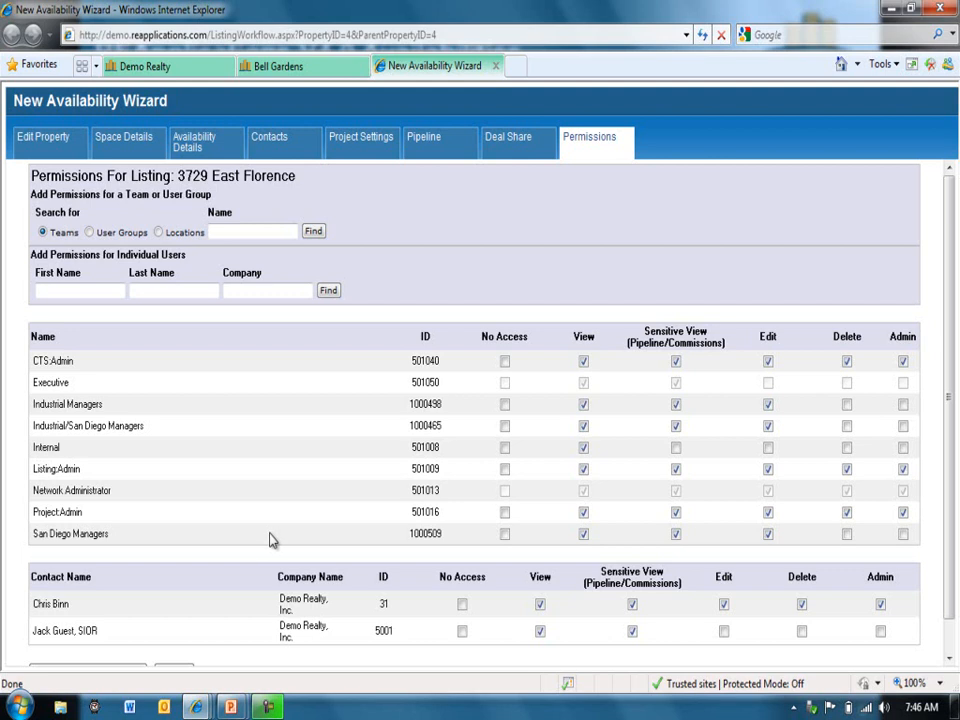
Step: Finish the wizard with the default permissions and close the listing and Bell Gardens pages to return to the home page
scroll(268, 542, "down", 1)
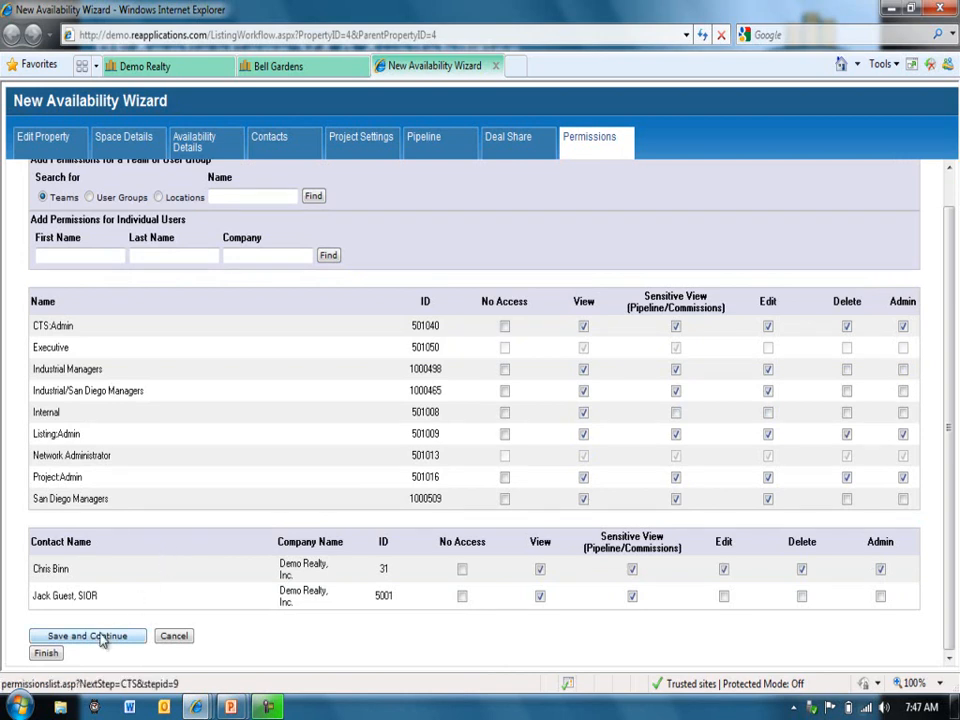
left_click(58, 655)
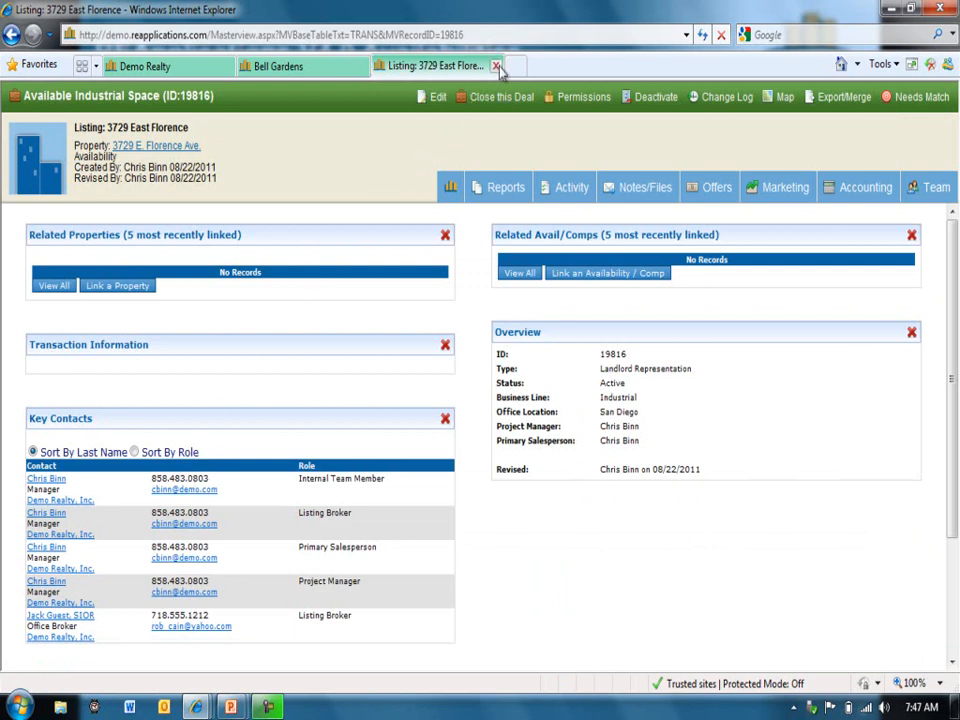
left_click(362, 64)
left_click(362, 66)
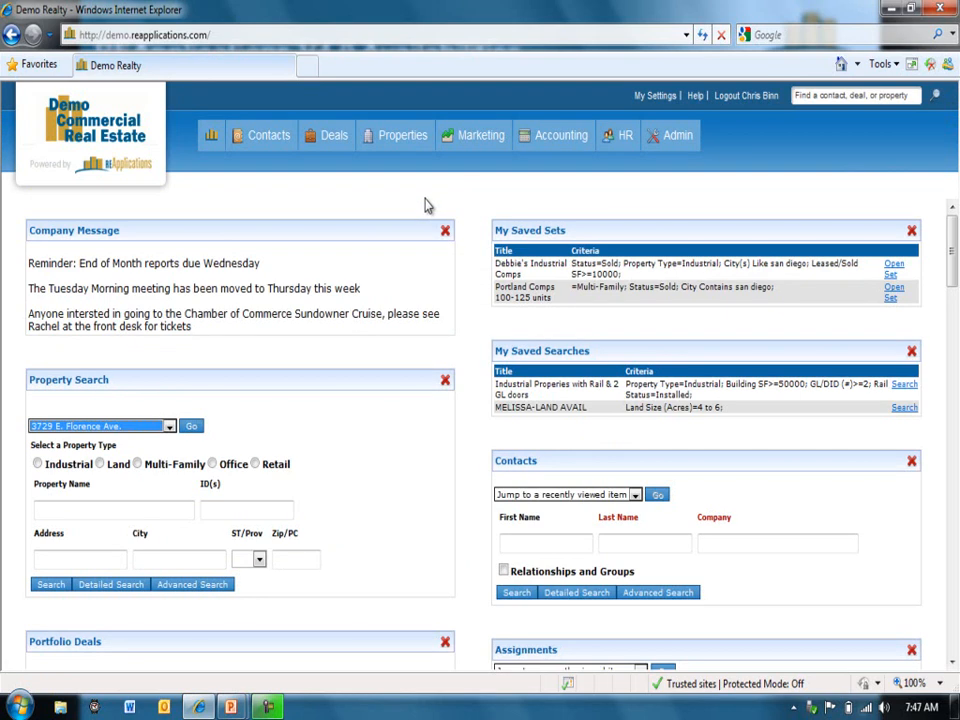
Step: Start a new availability from the home page without choosing a property and enter the deal name "Listing: 1111 Red Str"
left_click(408, 141)
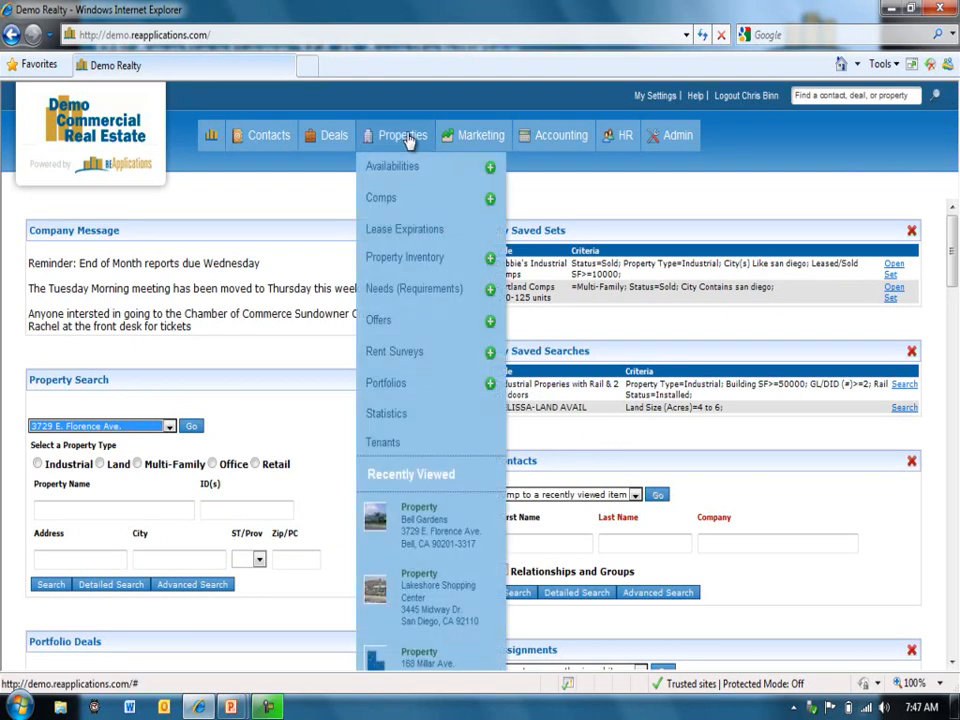
left_click(491, 170)
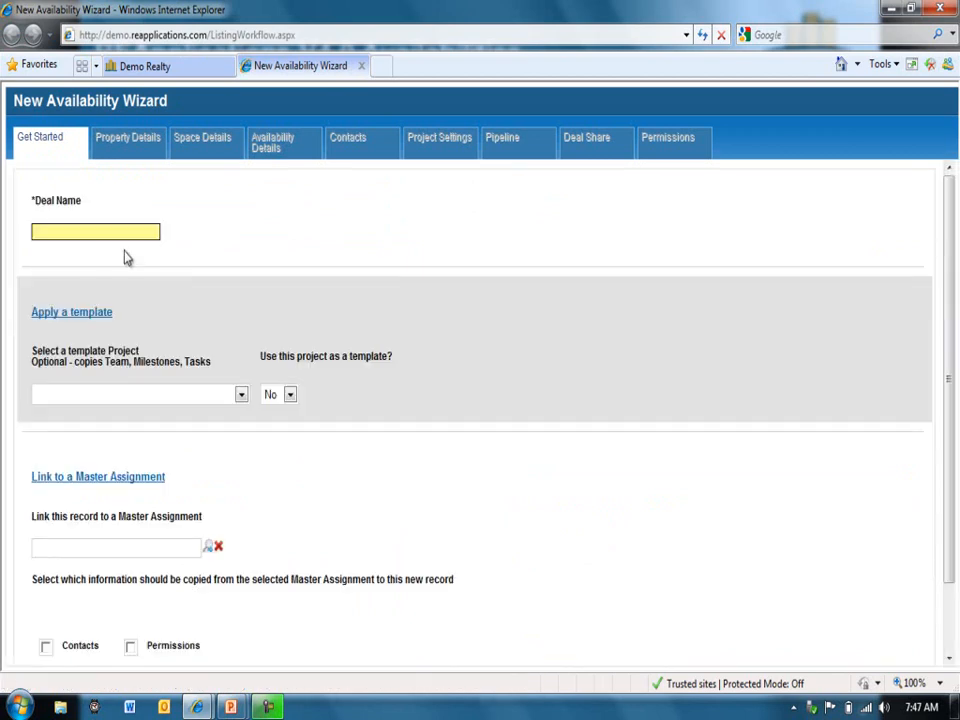
left_click(97, 234)
type("Lius")
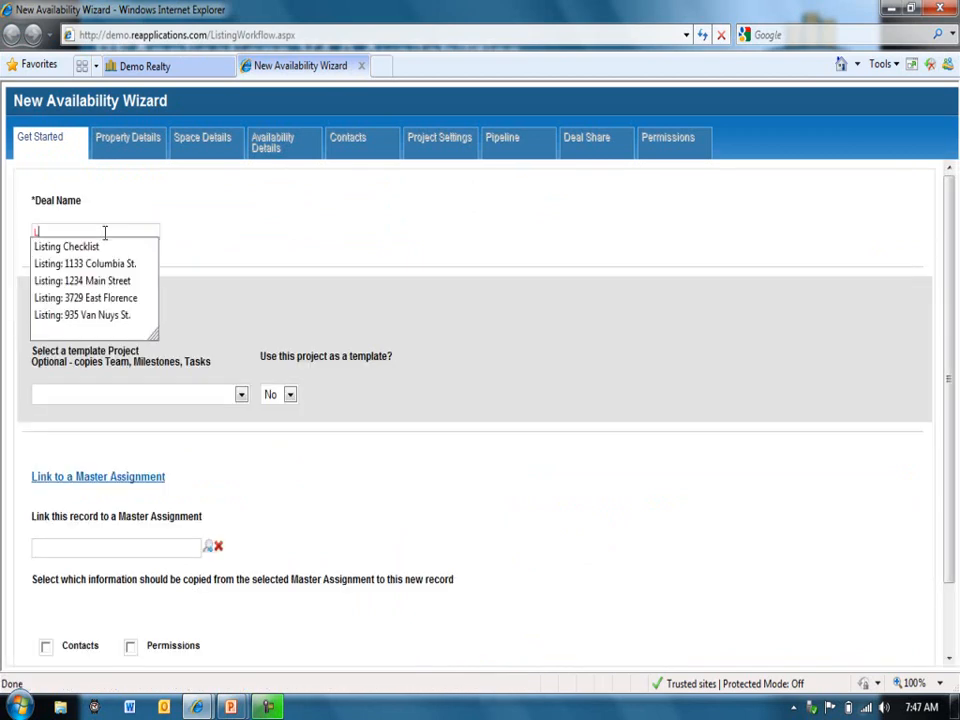
key("BackSpace")
key("BackSpace")
type("isting: ")
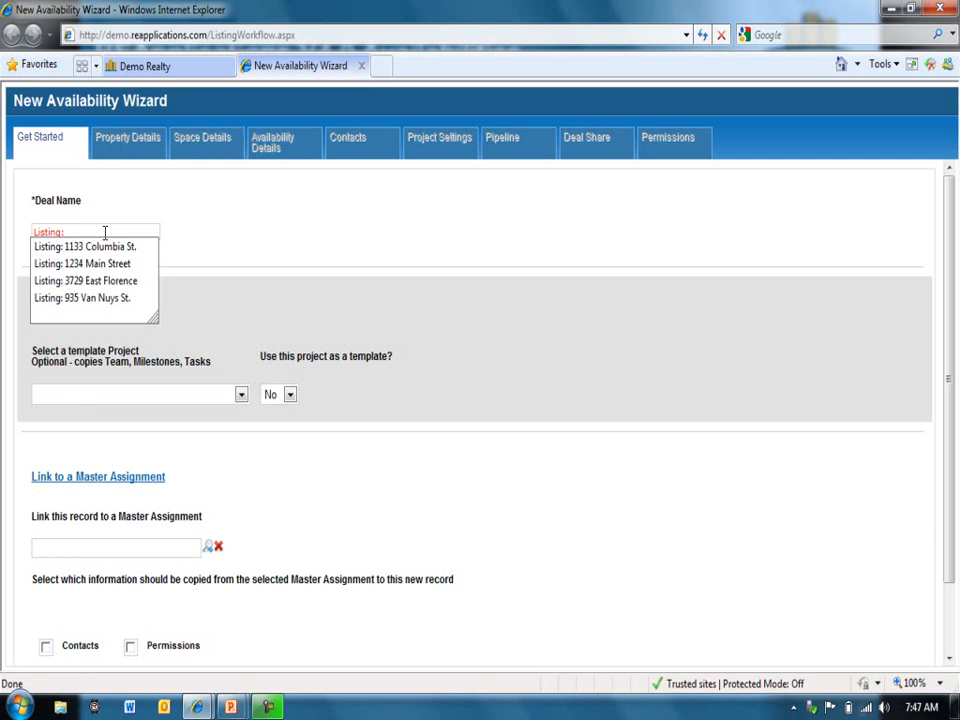
type("1111")
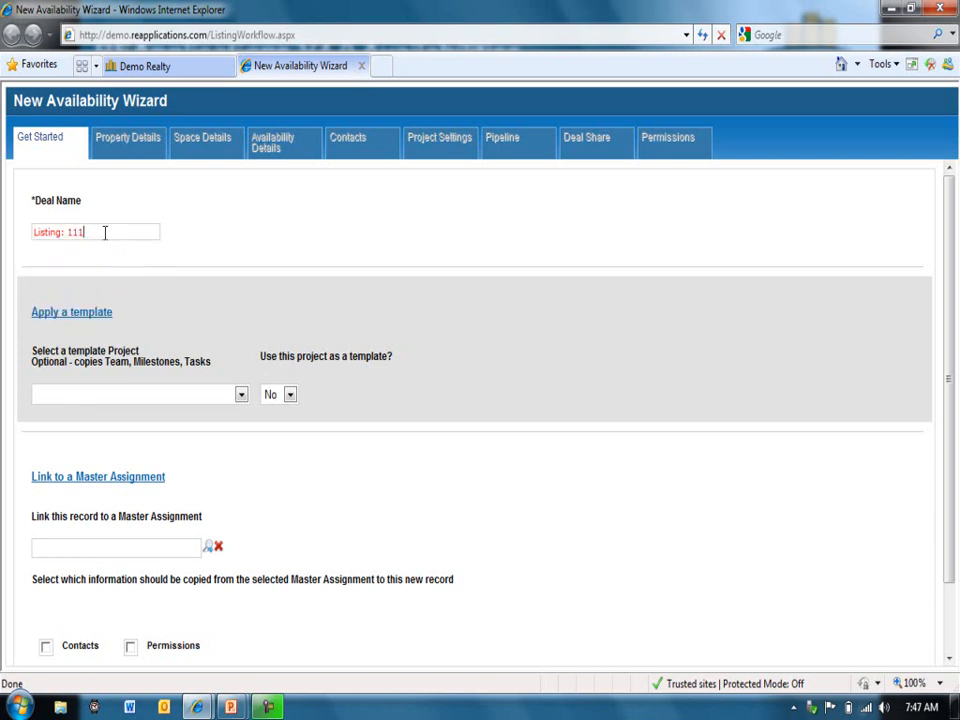
type(" RFeal")
key("BackSpace")
key("BackSpace")
key("BackSpace")
type("ed Str")
scroll(137, 544, "down", 1)
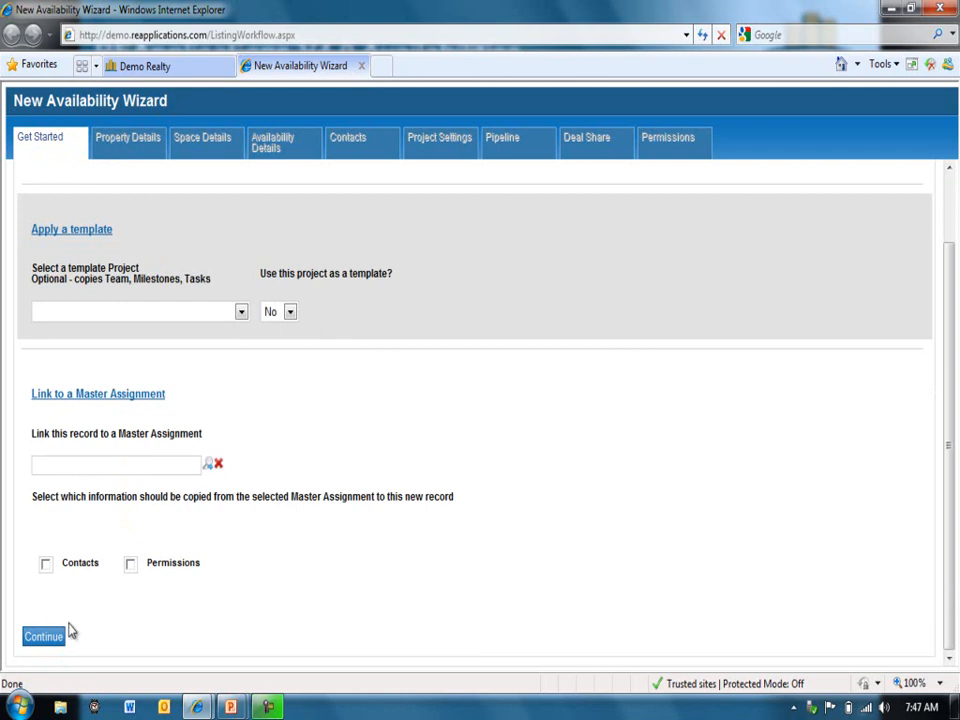
Step: Continue from Get Started to the Property Details page and set the property type to Office
left_click(52, 645)
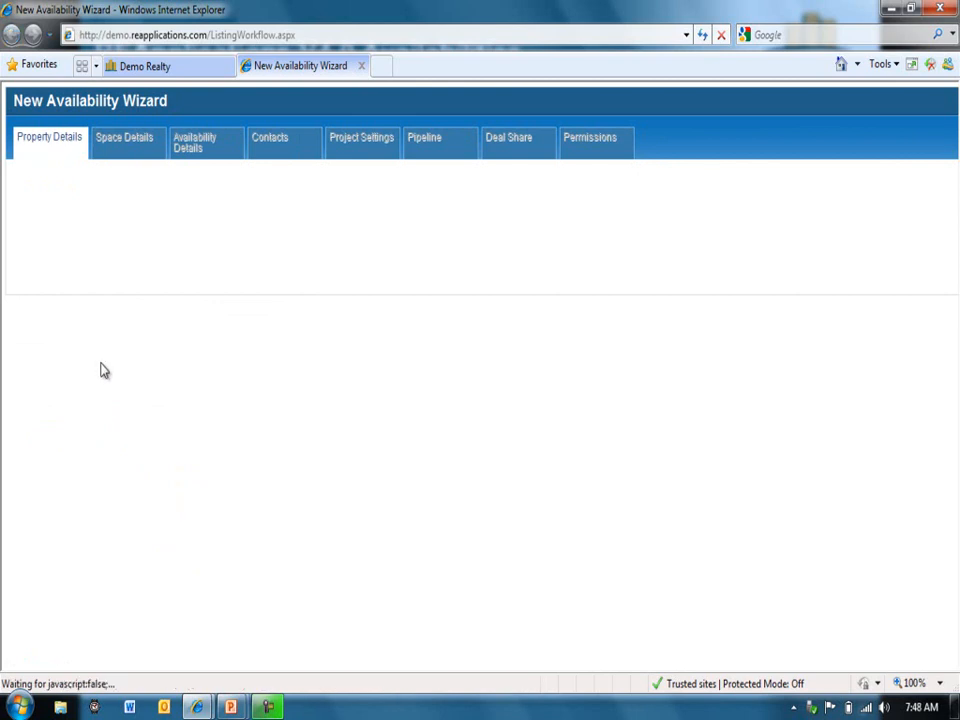
left_click(67, 321)
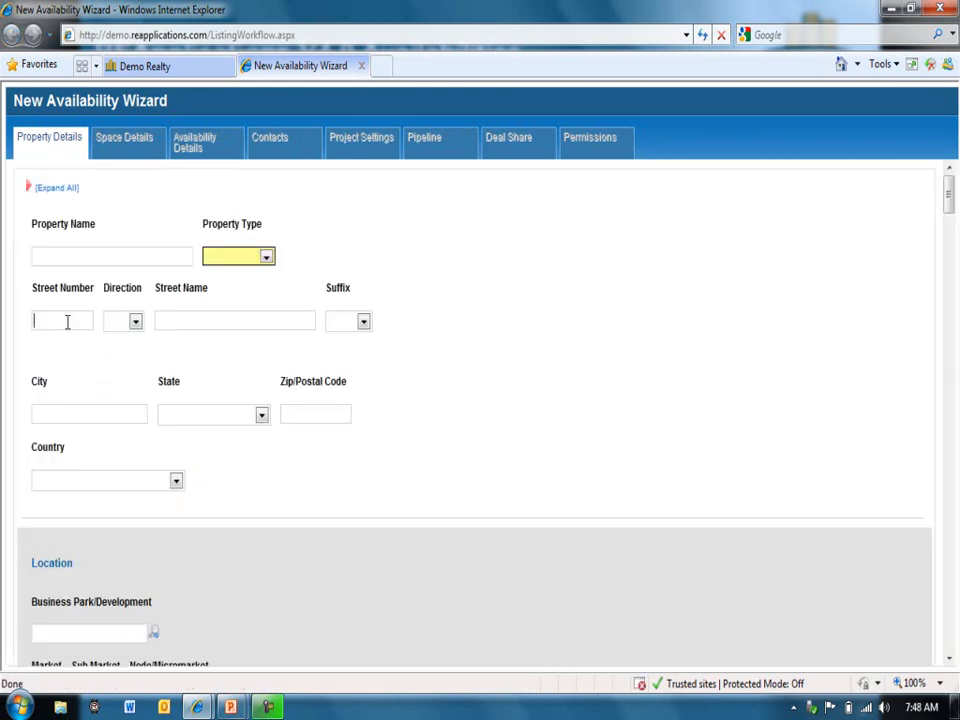
left_click(266, 257)
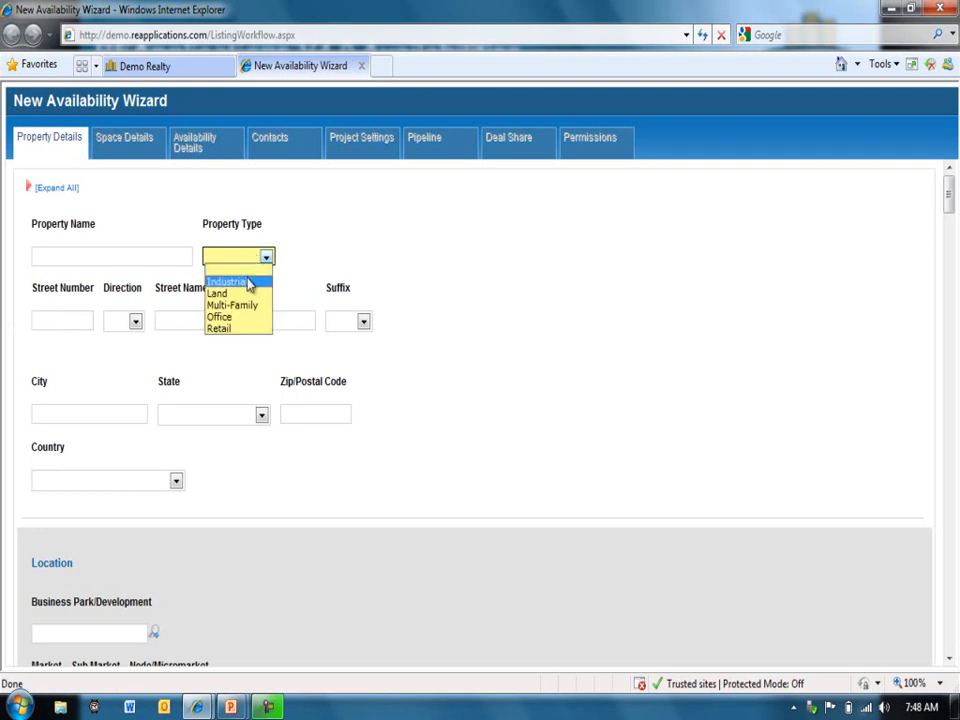
left_click(243, 318)
Step: Enter street number 1111, street name Reed and suffix St. for the new property
left_click(66, 321)
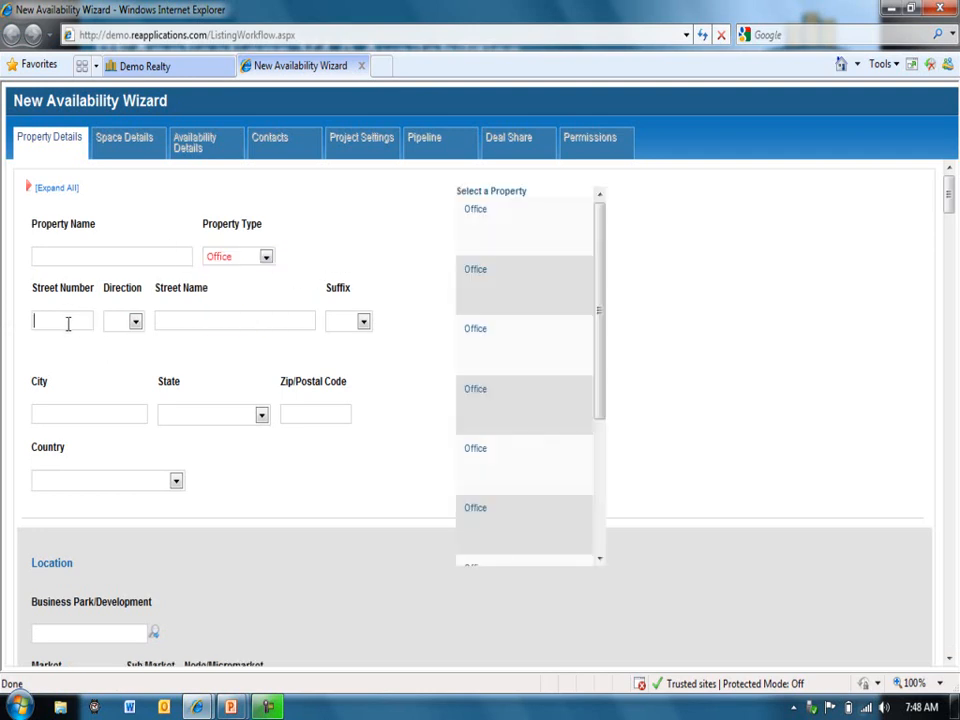
type("11")
type("11")
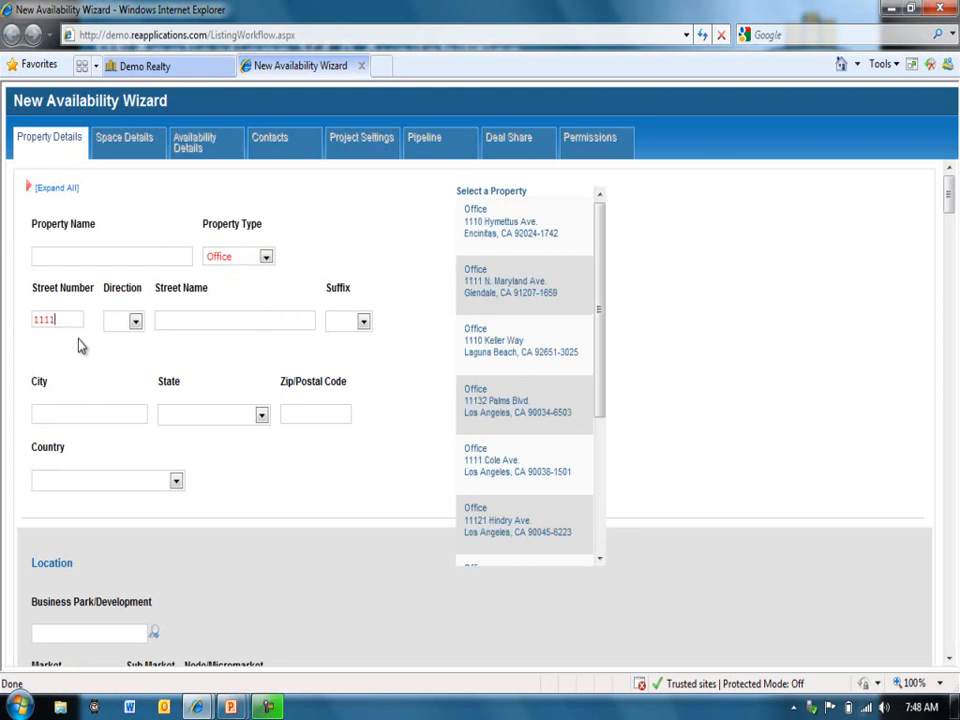
key("Tab")
key("Tab")
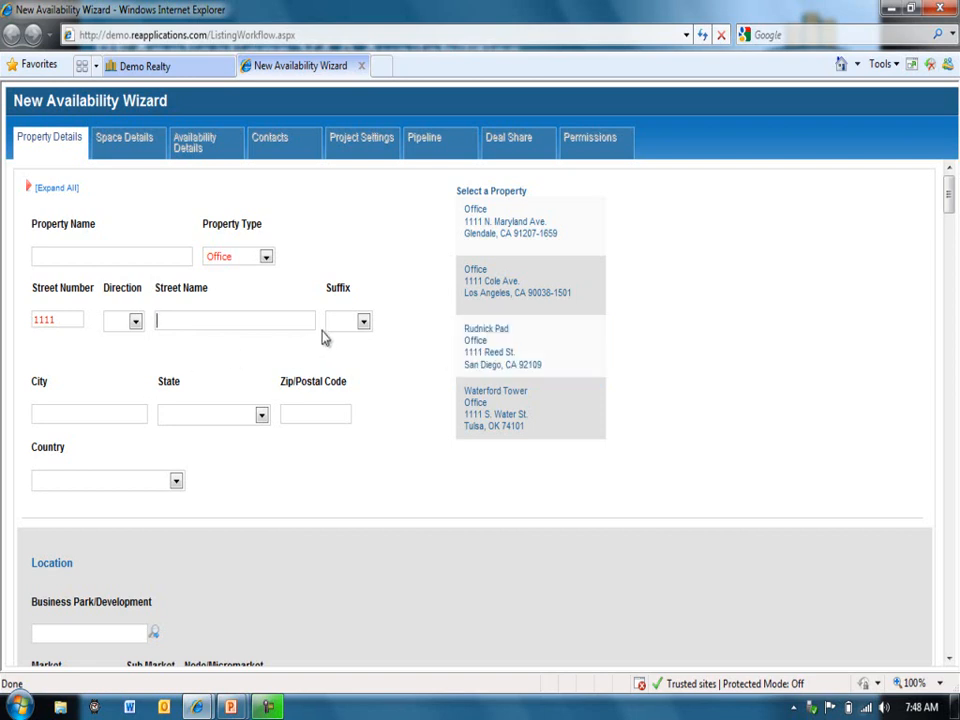
type("Reed")
key("Tab")
key("Tab")
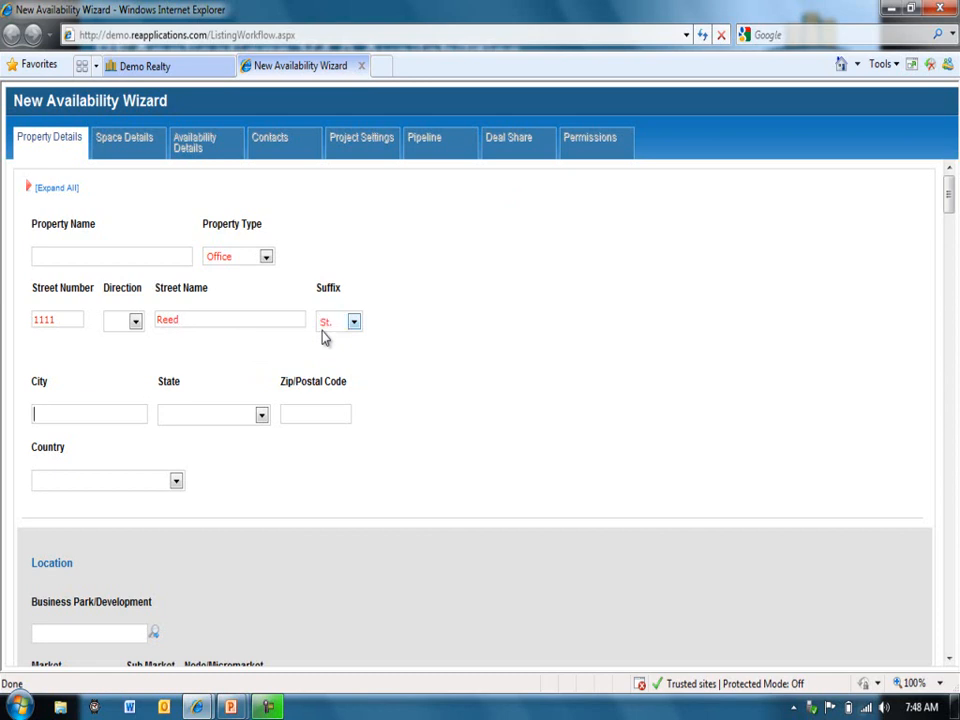
Step: Set the property's city to San Diego, state to California and zip code to 92109
type("Sa")
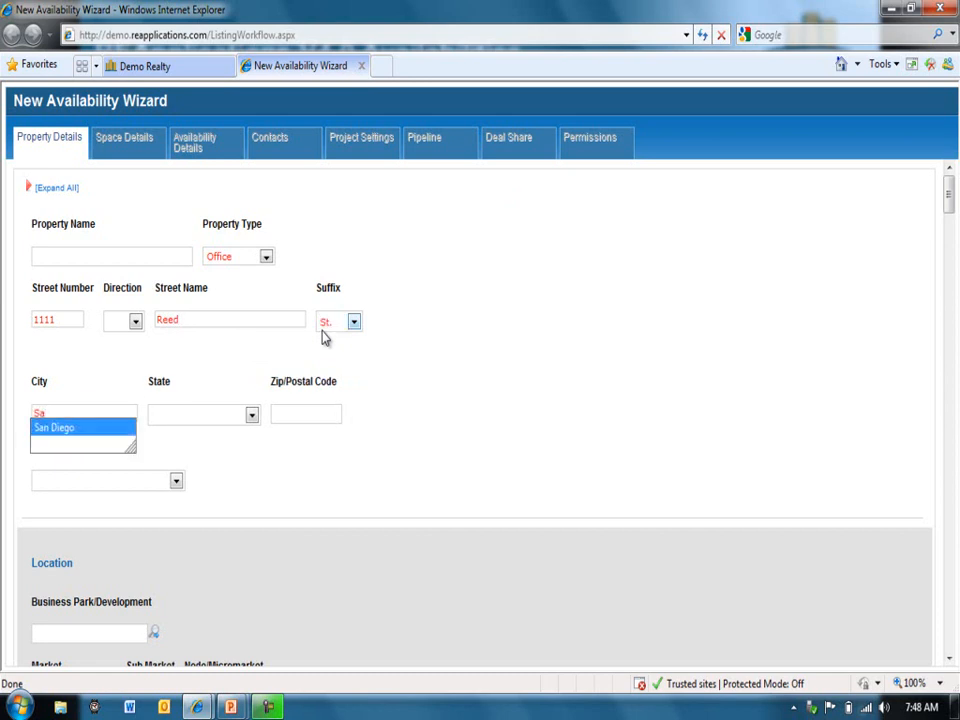
key("Down")
key("Tab")
key("c")
key("Tab")
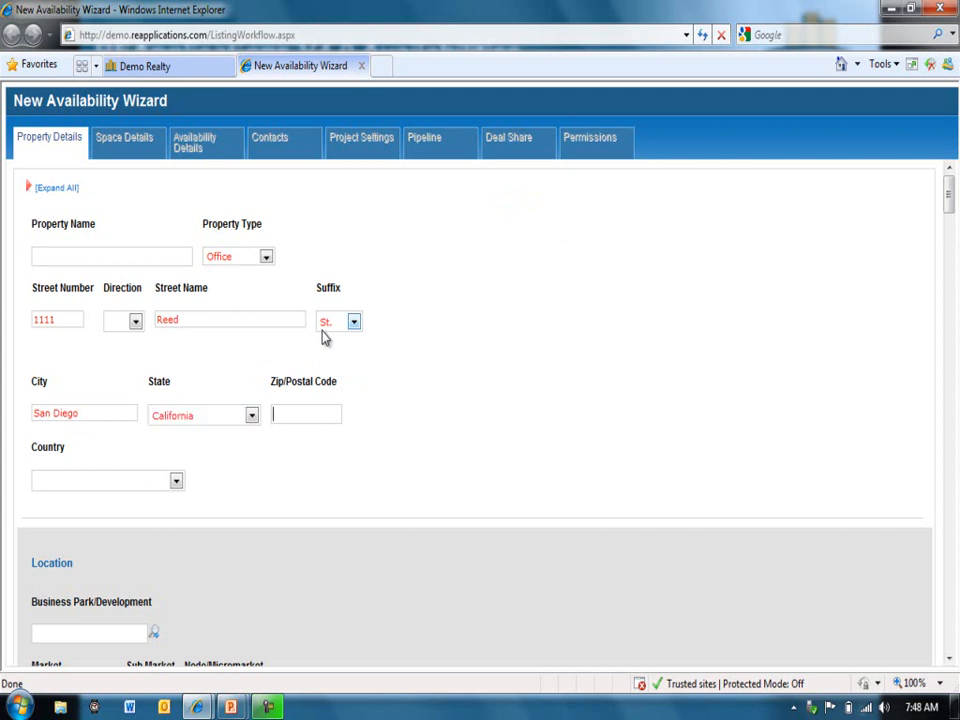
type("9")
key("Down")
key("Down")
key("Down")
key("Down")
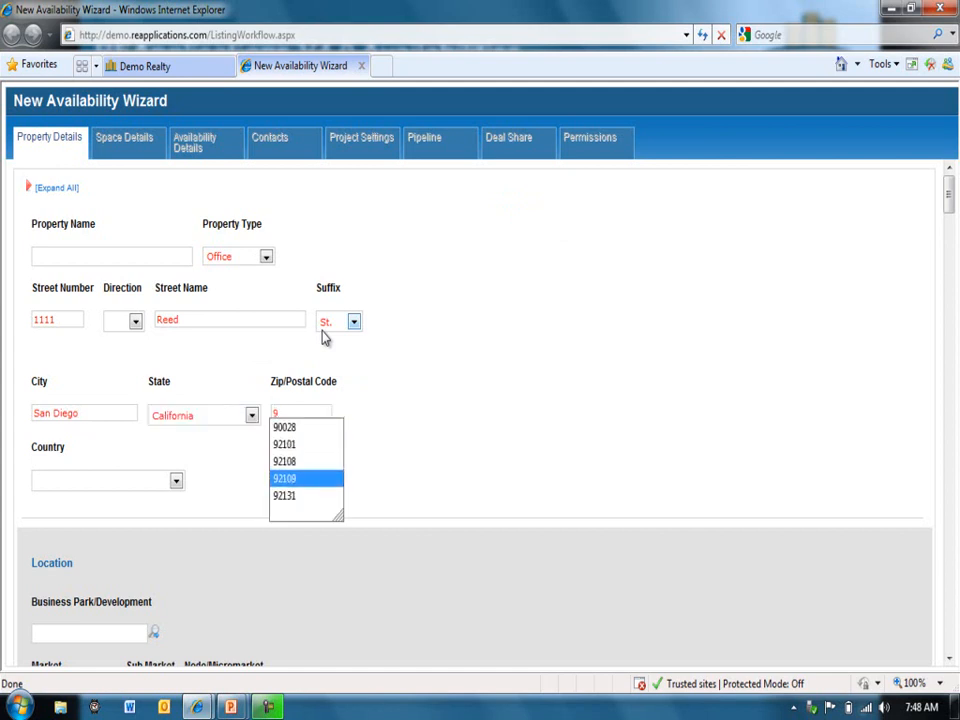
key("Return")
Step: Leave the remaining property details blank and continue to the Space Details page
scroll(444, 461, "down", 9)
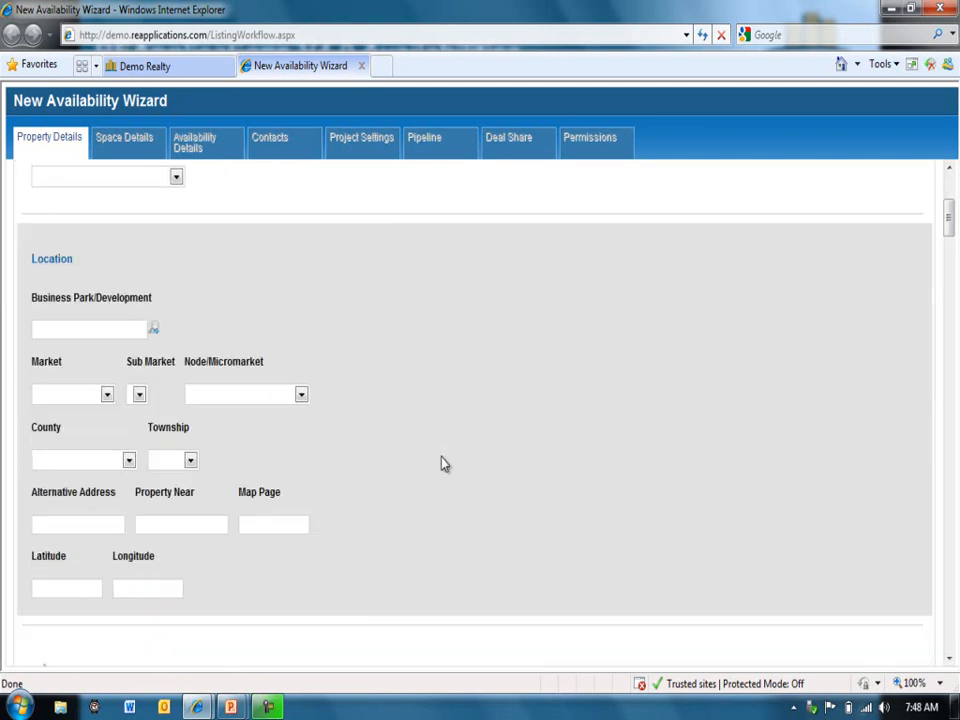
scroll(444, 468, "down", 10)
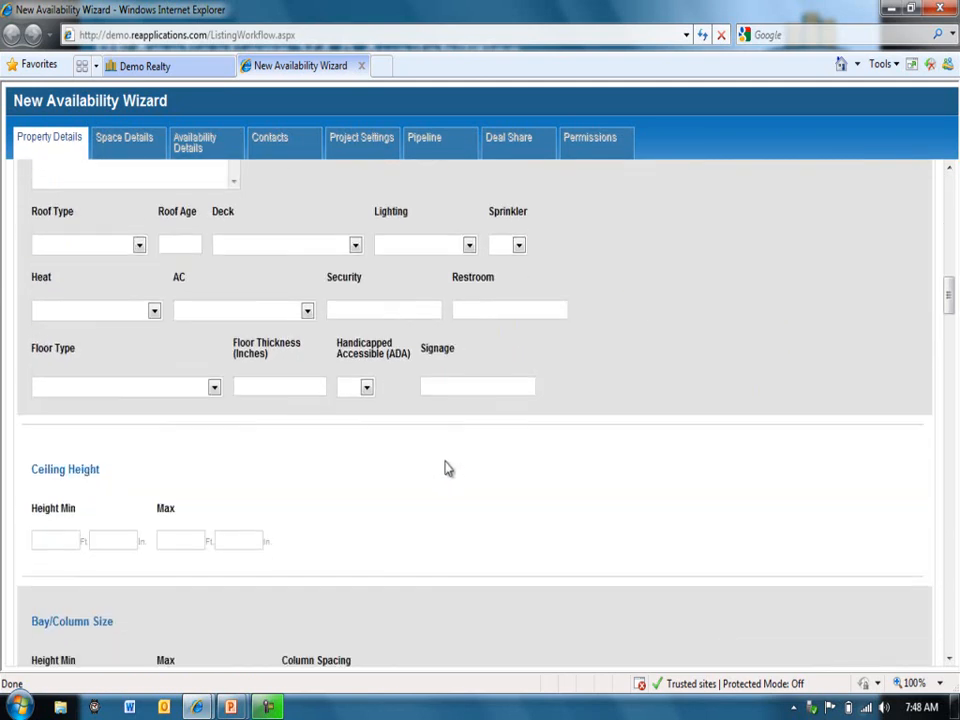
scroll(452, 474, "down", 15)
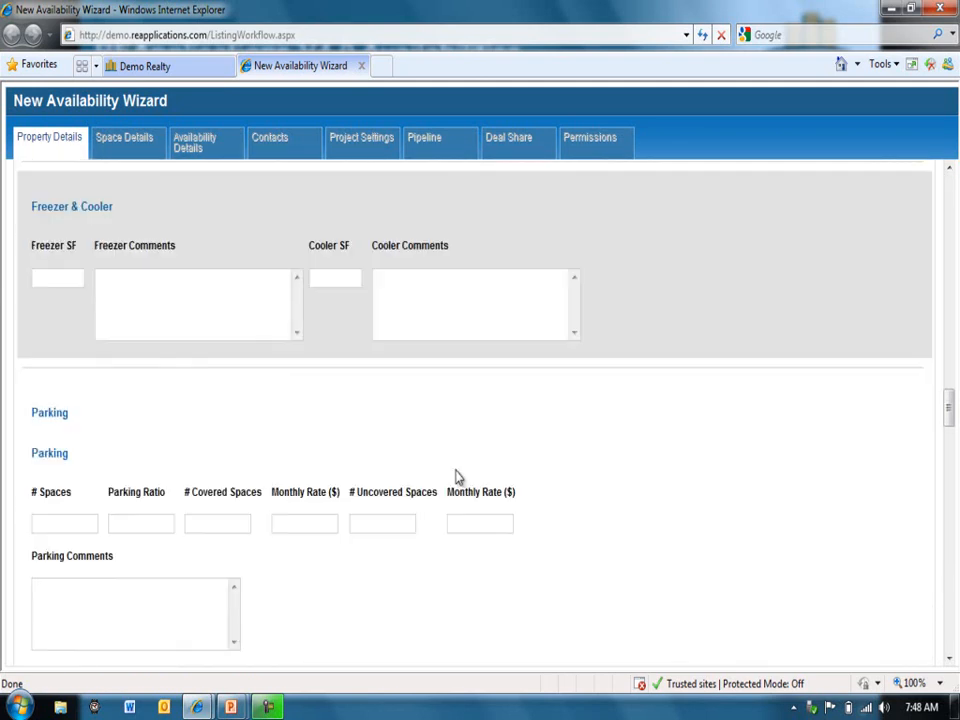
scroll(452, 480, "down", 15)
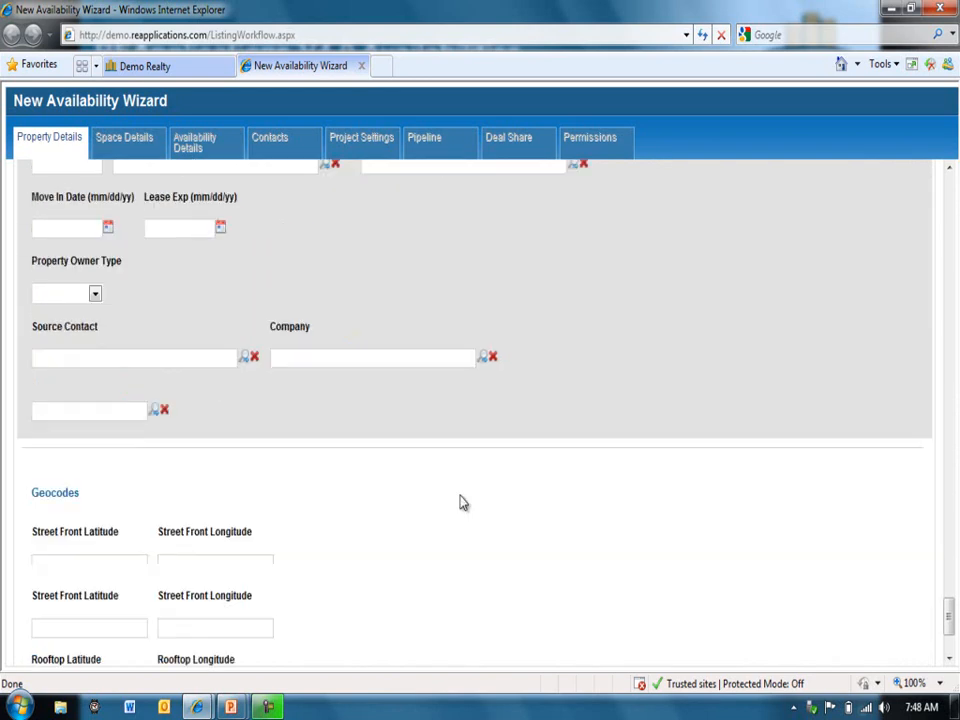
left_click(44, 636)
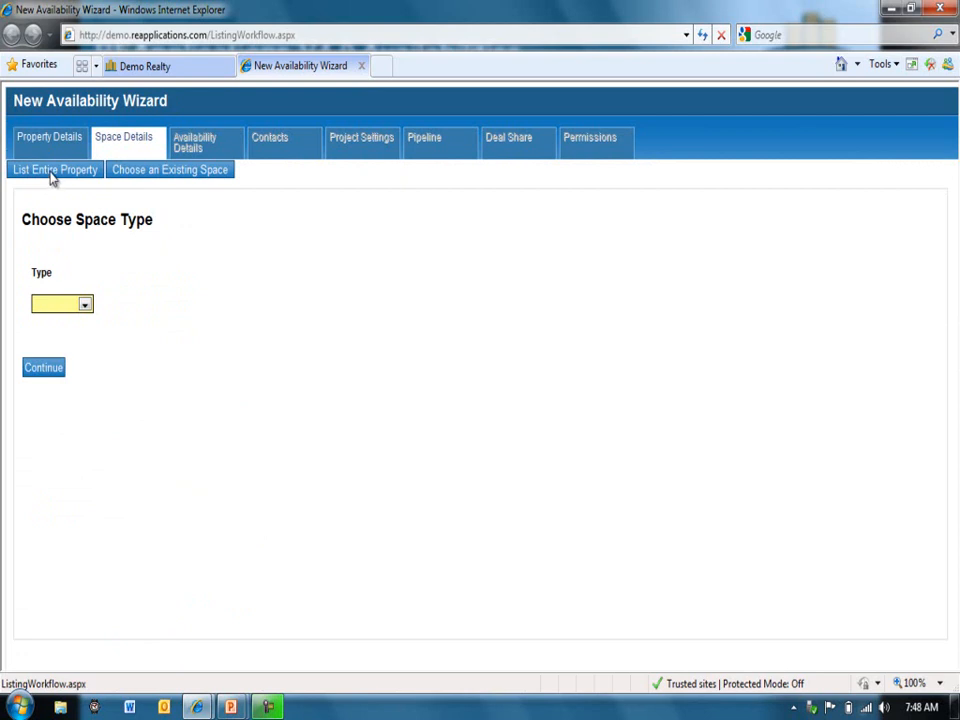
Step: Choose Office as the space type and continue to the space's detail form
left_click(80, 304)
left_click(50, 352)
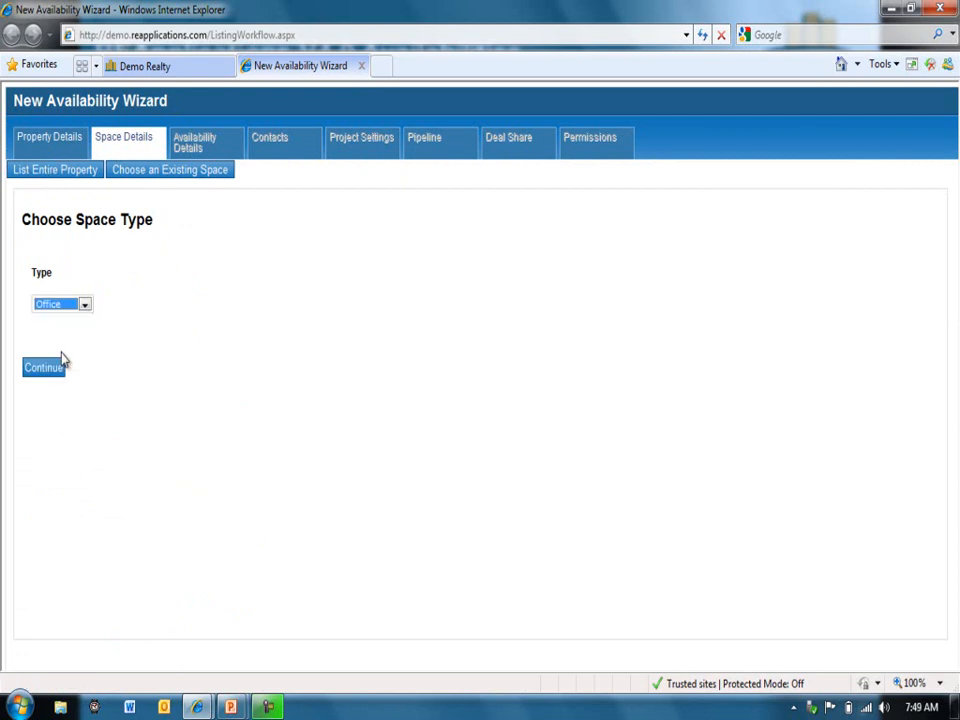
left_click(50, 370)
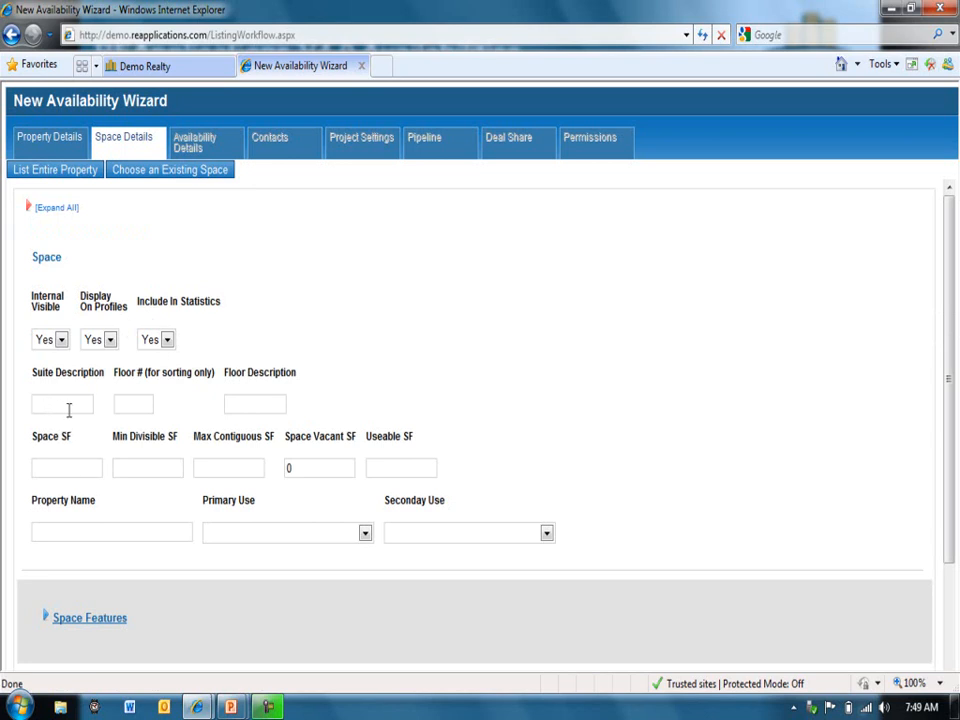
Step: Enter suite description 110, floor number 1 and floor description 1st for the space
left_click(66, 409)
type("110")
type("1")
type("1")
type("st")
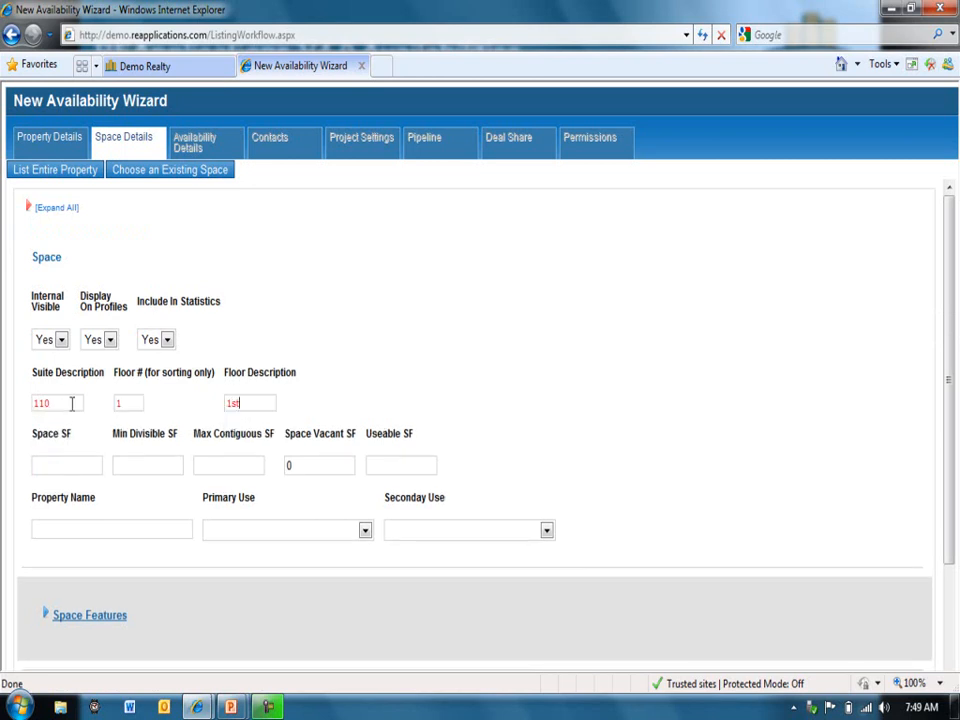
Step: Set the Space SF to 1275 and continue to the Availability Details page
left_click(73, 466)
type("1")
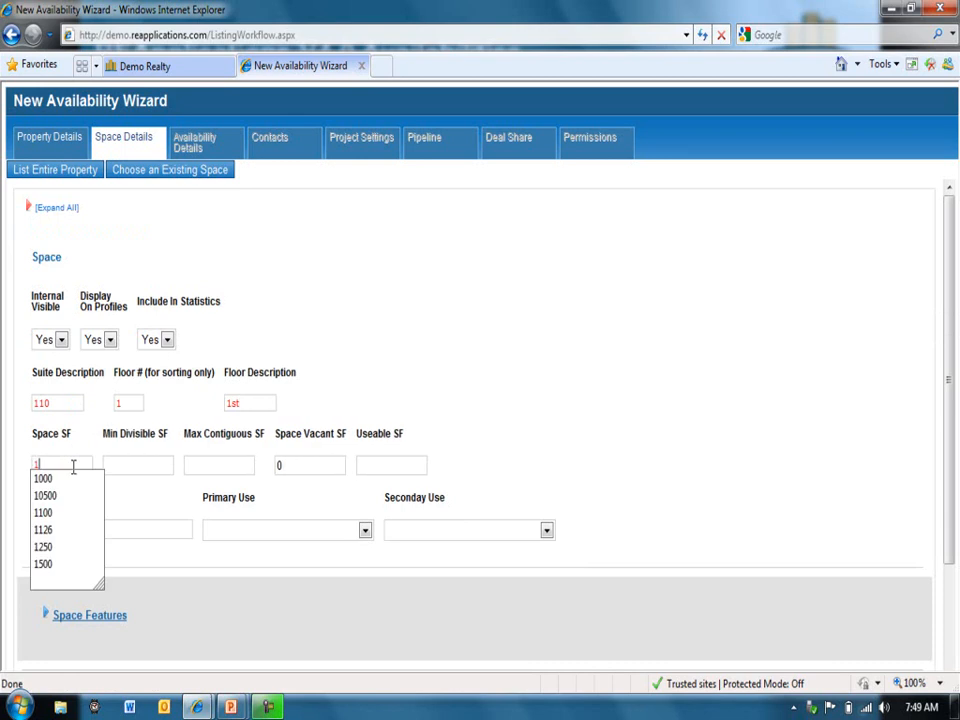
type("275")
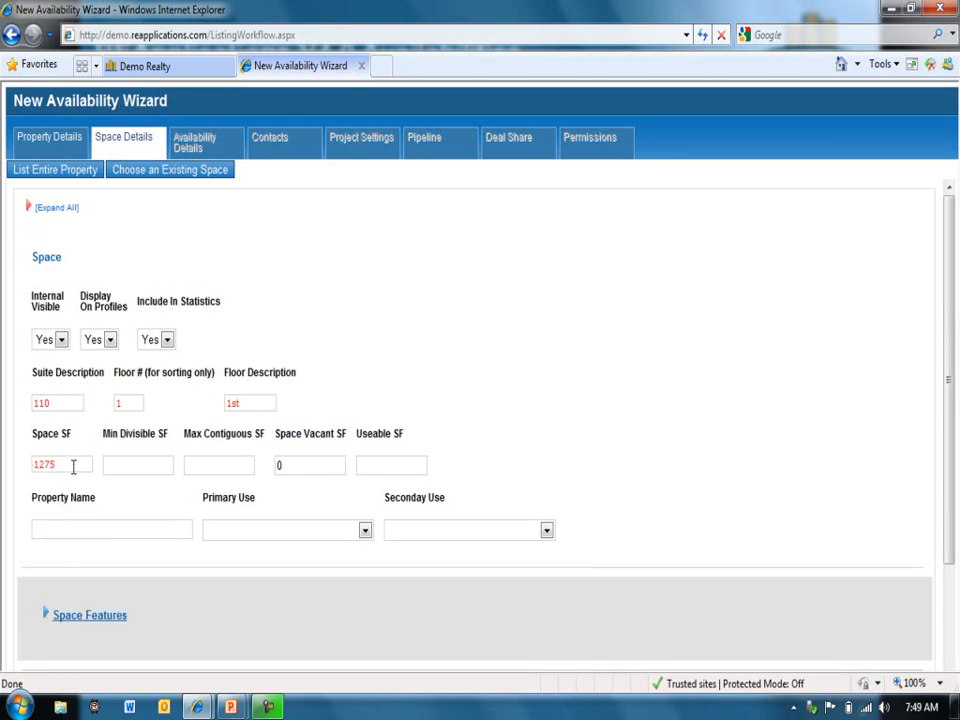
scroll(78, 490, "down", 3)
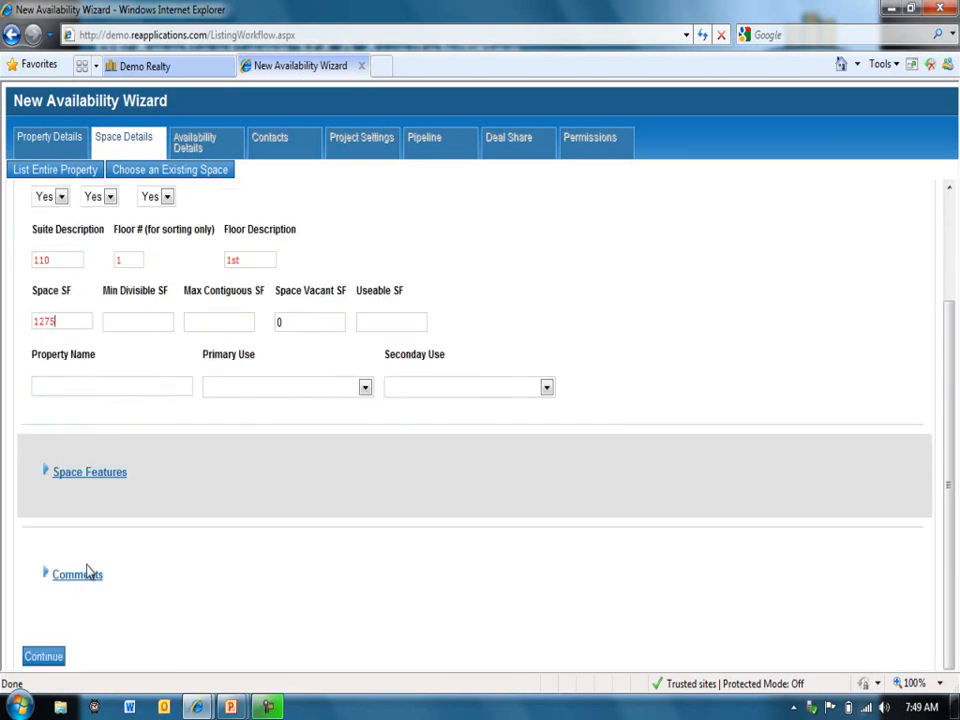
left_click(62, 655)
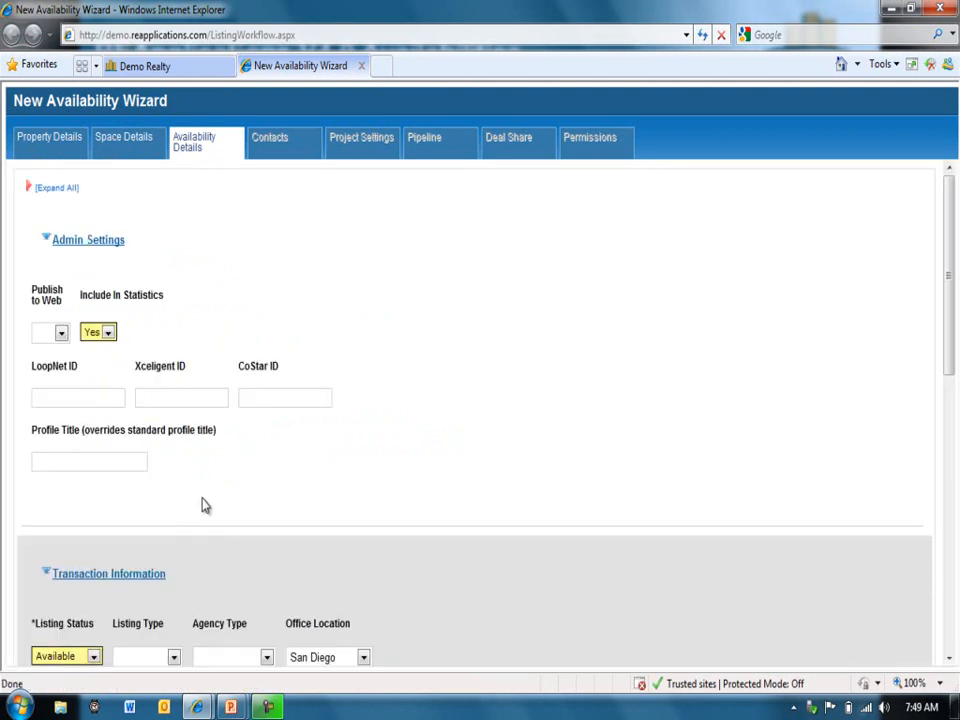
Step: Look through the Availability Details page down to its Sale, Lease and Comments sections
scroll(198, 507, "down", 7)
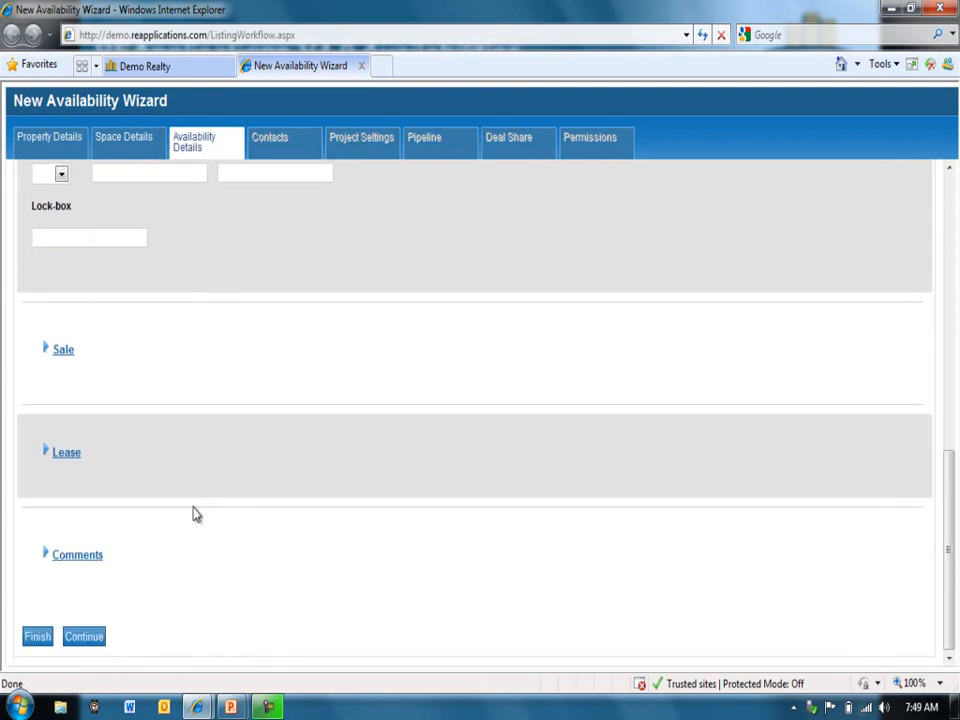